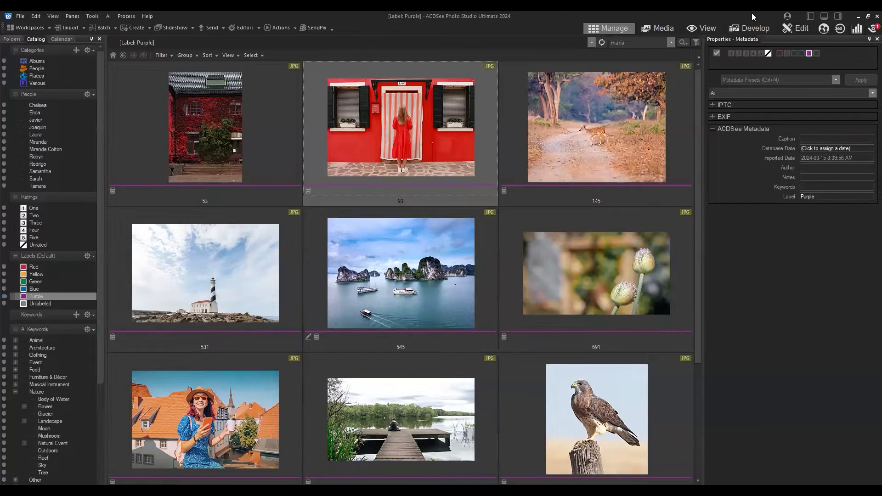
# Open photo 691 in Edit mode and select the two flower buds with the AI Select Subject action
pyautogui.click(611, 275)
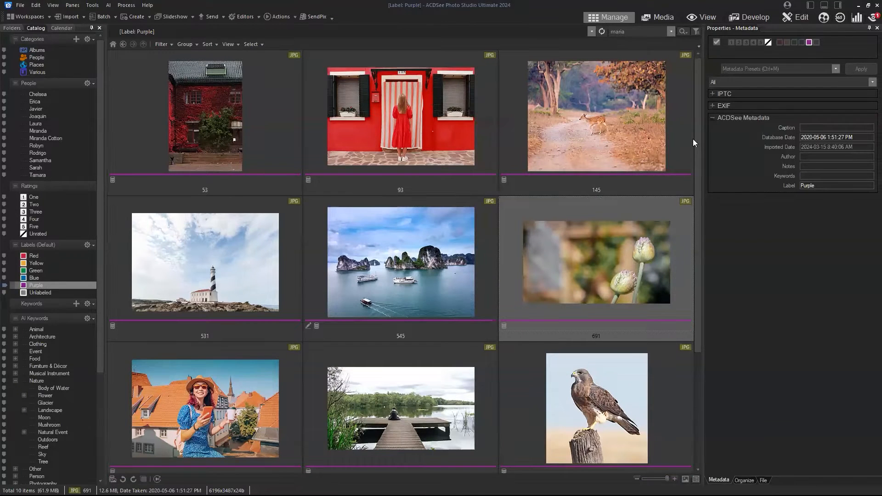
pyautogui.click(804, 15)
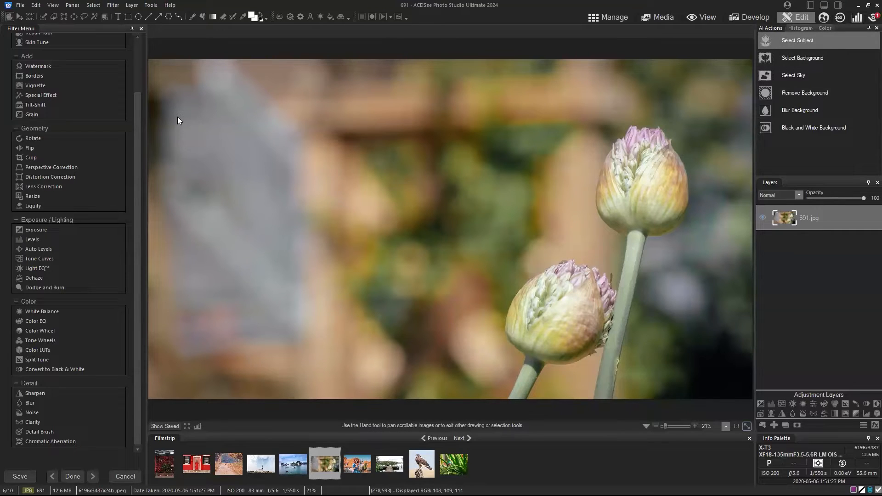
pyautogui.click(814, 40)
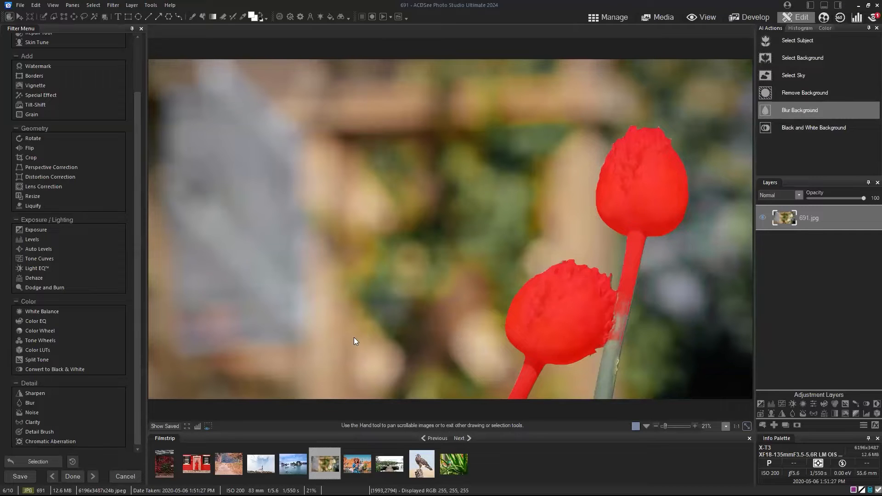
# Change the selection overlay style to Marching Ants
pyautogui.click(93, 5)
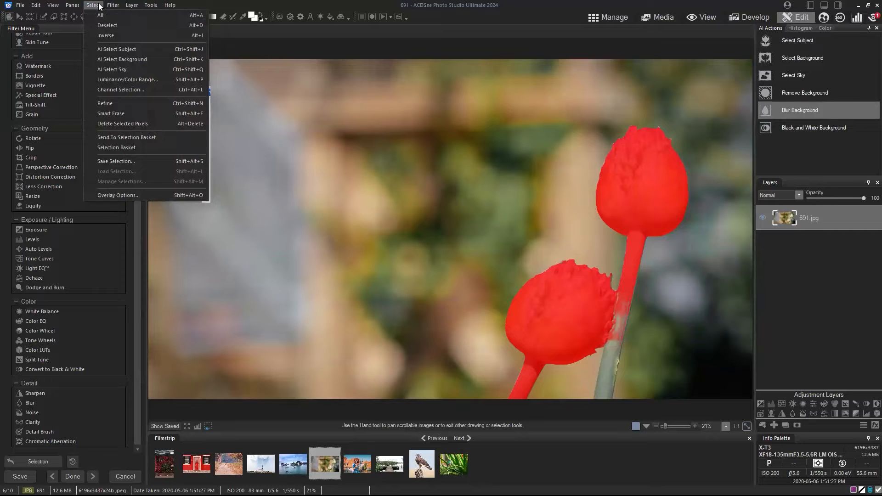
pyautogui.click(121, 195)
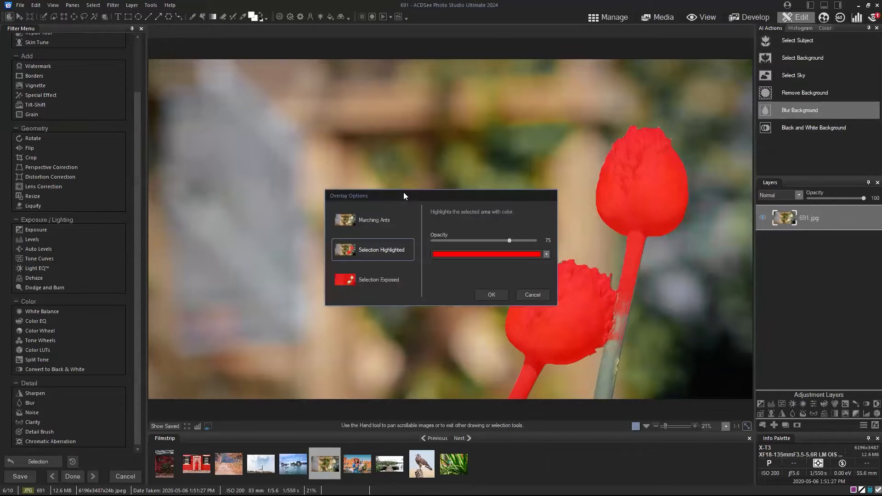
pyautogui.moveTo(403, 192); pyautogui.dragTo(462, 84)
pyautogui.click(432, 111)
pyautogui.click(550, 186)
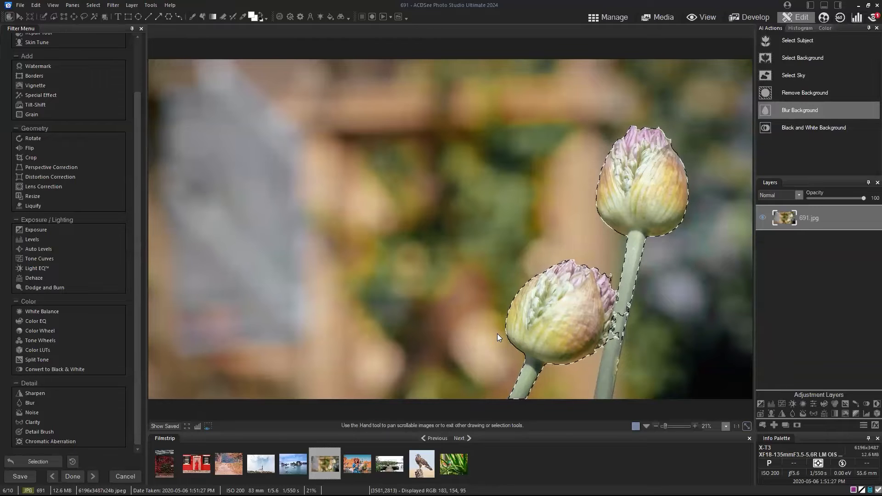
# Preview the Selection Highlighted overlay and its colour, and apply the Selection Exposed overlay instead
pyautogui.click(93, 5)
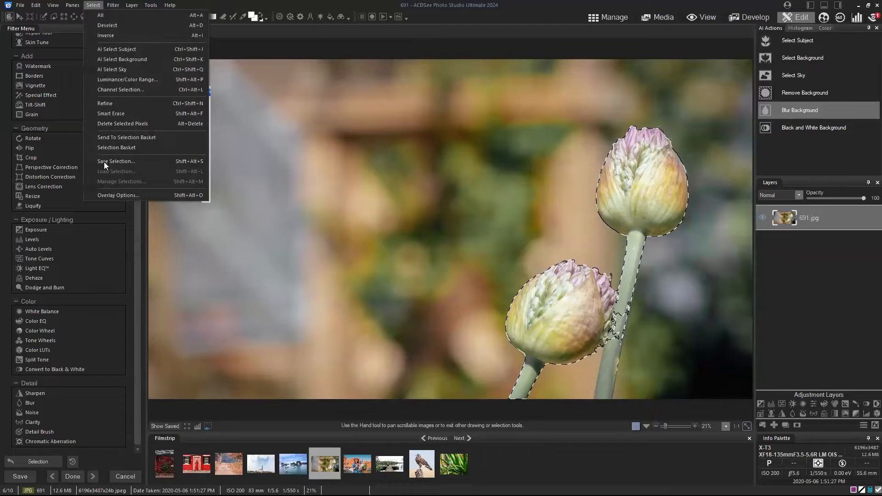
pyautogui.click(145, 195)
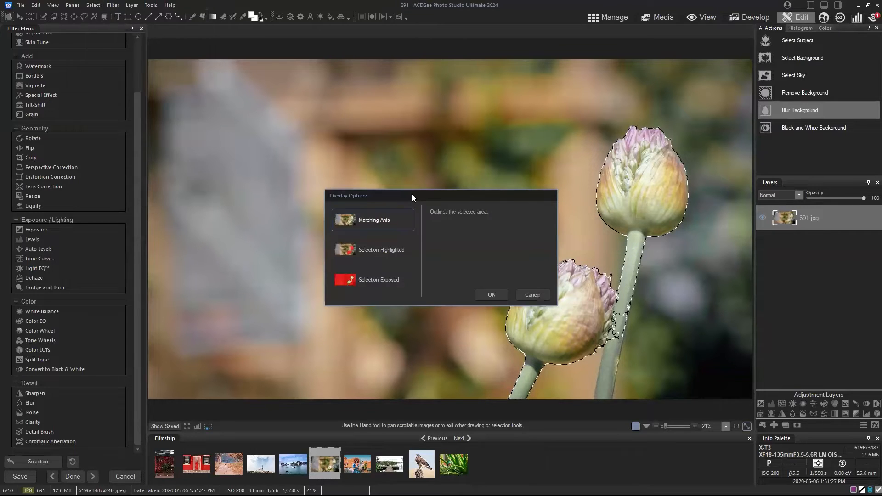
pyautogui.moveTo(411, 193); pyautogui.dragTo(442, 65)
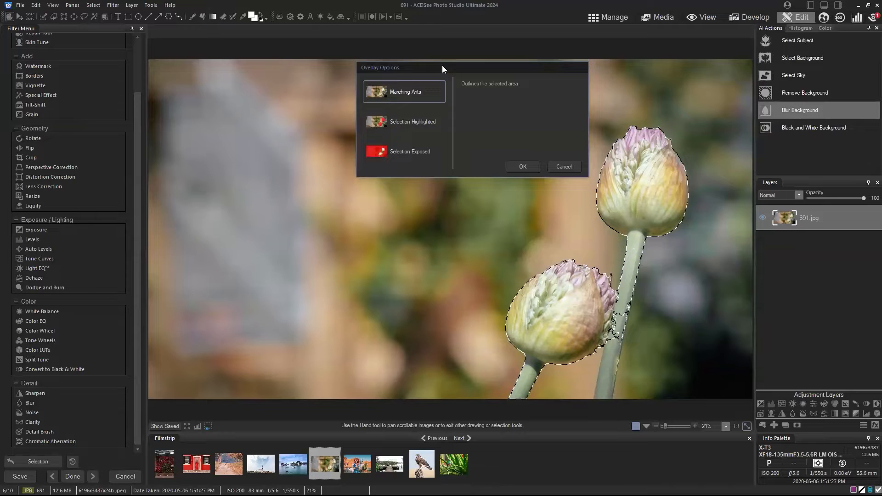
pyautogui.click(415, 126)
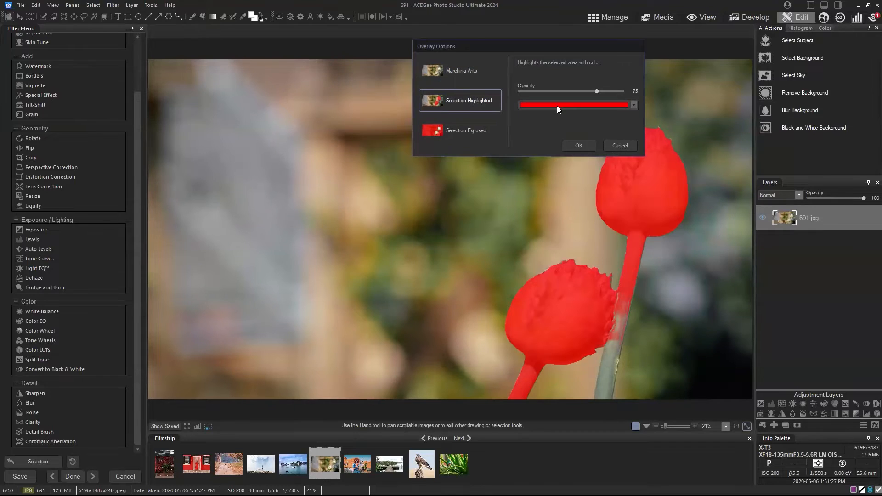
pyautogui.click(557, 106)
pyautogui.click(582, 31)
pyautogui.click(464, 130)
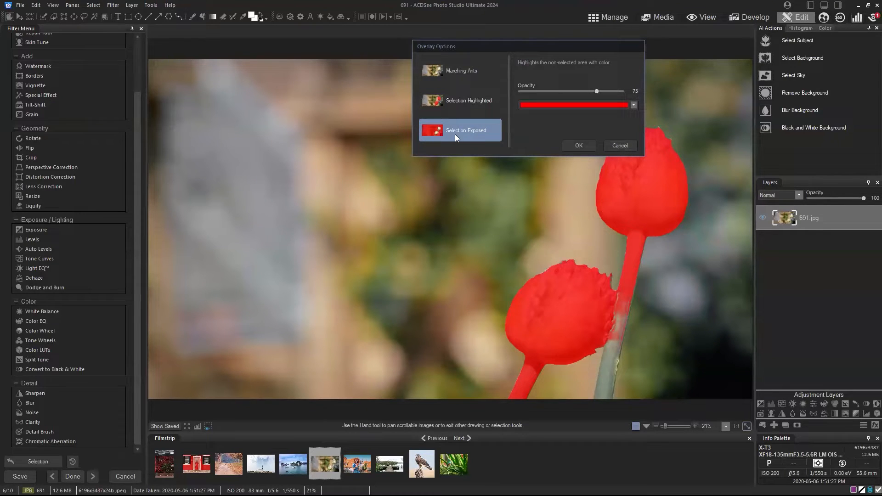
pyautogui.click(577, 145)
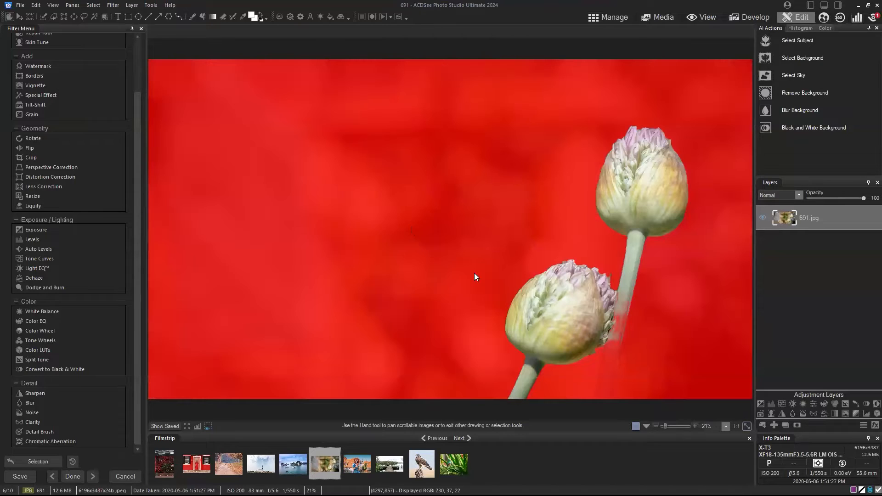
# Set the selection overlay style to Selection Highlighted in red at 75 opacity
pyautogui.click(119, 8)
pyautogui.moveTo(129, 6)
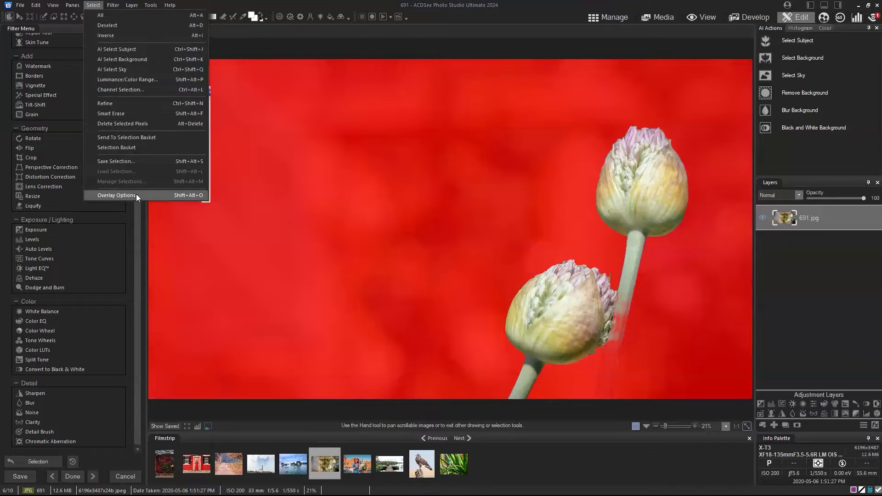
pyautogui.click(136, 194)
pyautogui.moveTo(491, 190); pyautogui.dragTo(632, 138)
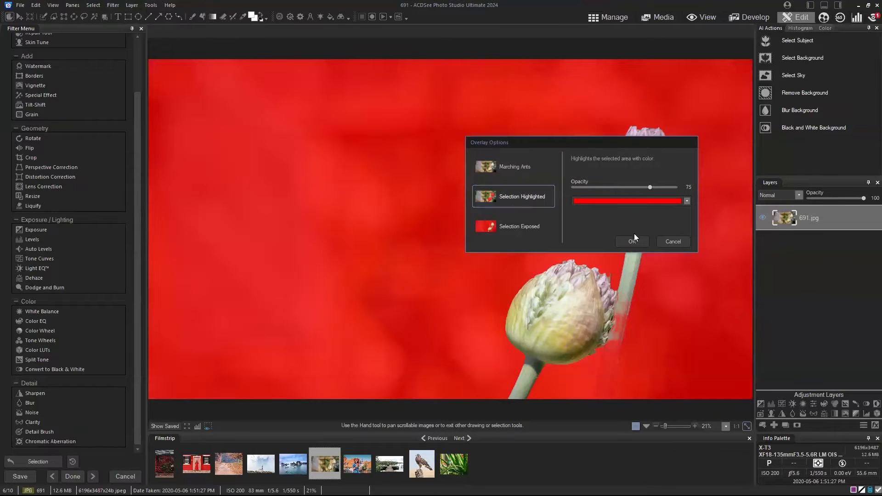
pyautogui.click(633, 241)
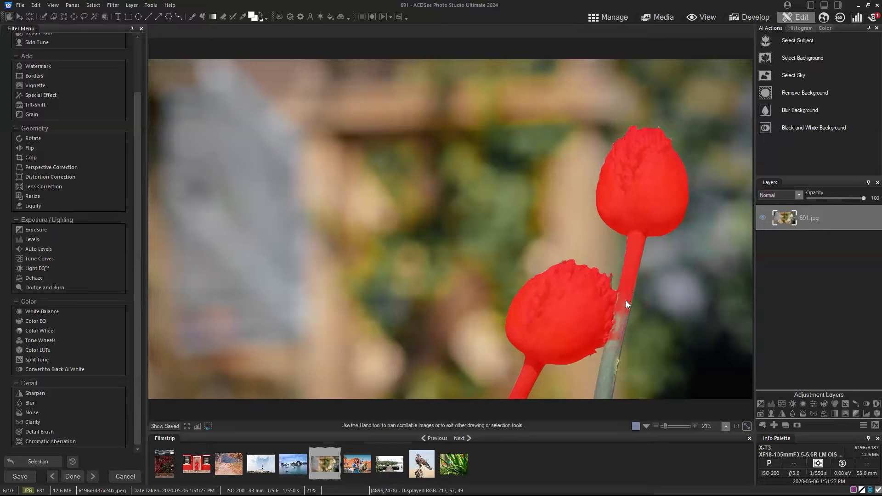
# Add the unselected stem beside the lower bud to the selection using Brush Selection with a nib width of 82 and Smart Brushing off
pyautogui.click(668, 426)
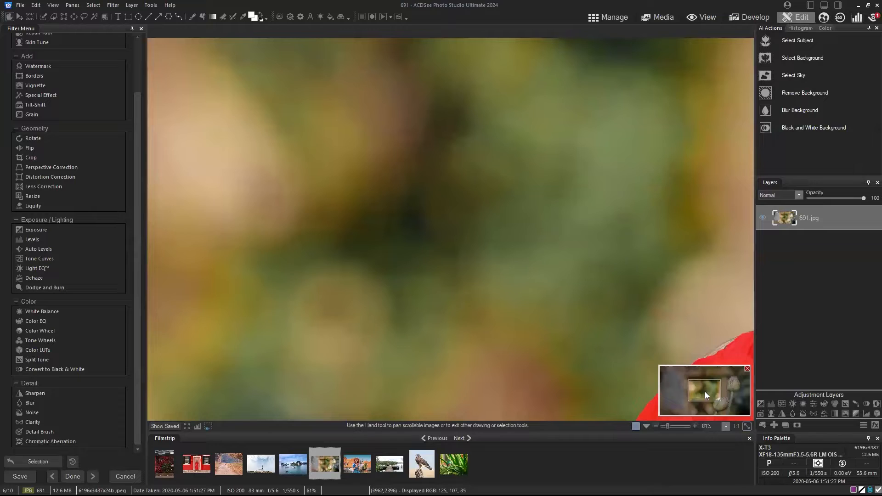
pyautogui.moveTo(705, 392); pyautogui.dragTo(726, 409)
pyautogui.click(655, 425)
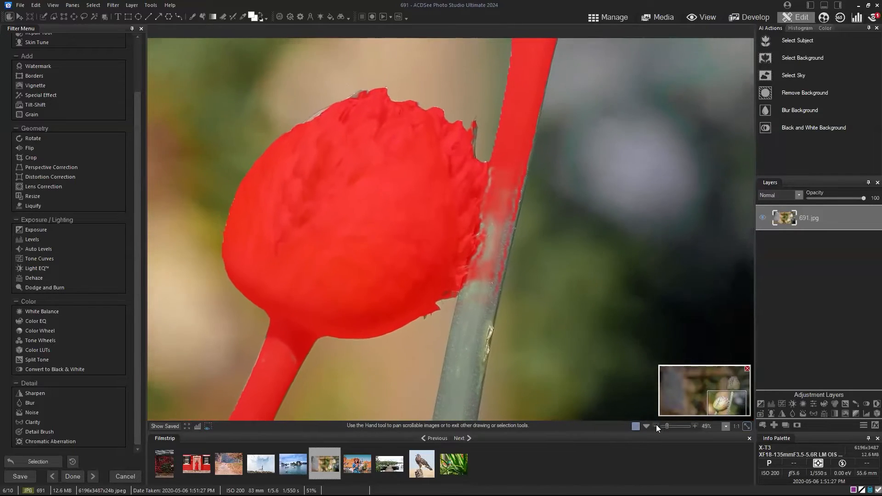
pyautogui.click(656, 426)
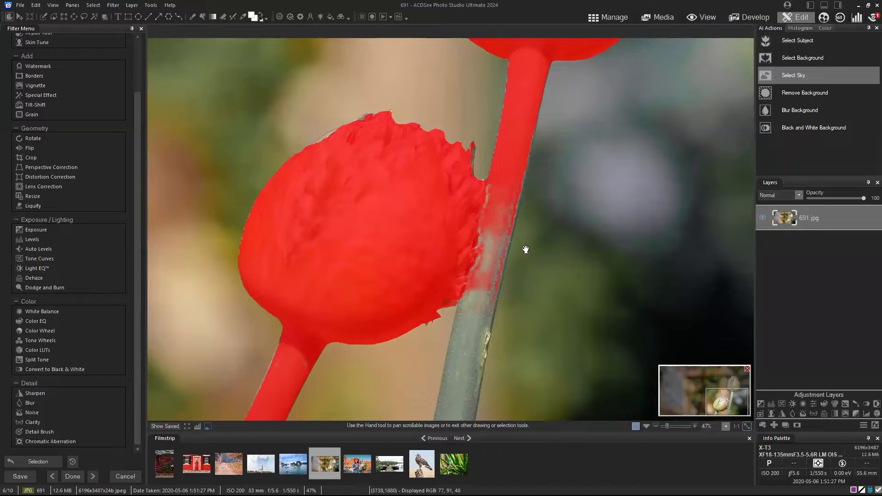
pyautogui.moveTo(719, 402)
pyautogui.mouseDown()
pyautogui.moveTo(721, 393)
pyautogui.moveTo(727, 402)
pyautogui.mouseUp()
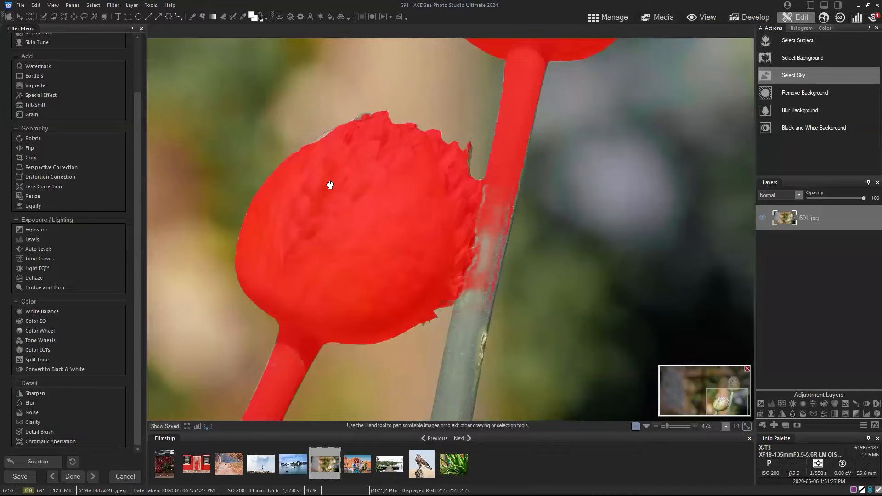
pyautogui.click(43, 17)
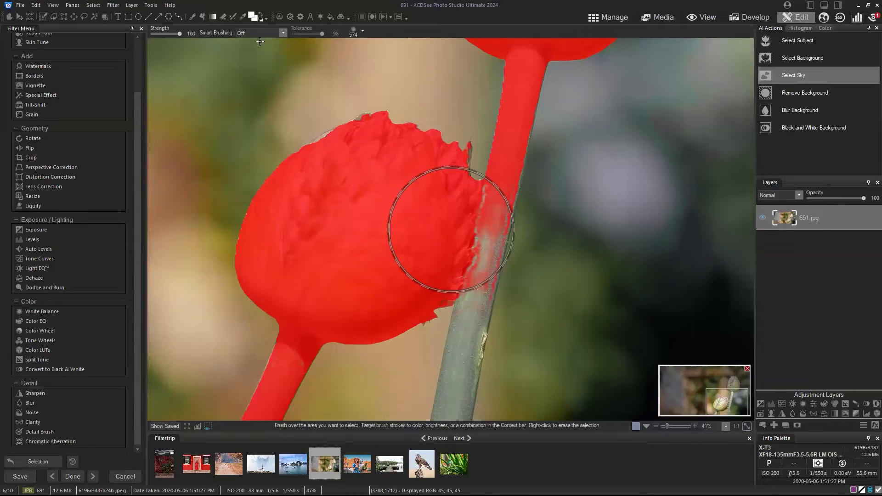
pyautogui.moveTo(361, 32)
pyautogui.click(389, 39)
pyautogui.click(390, 39)
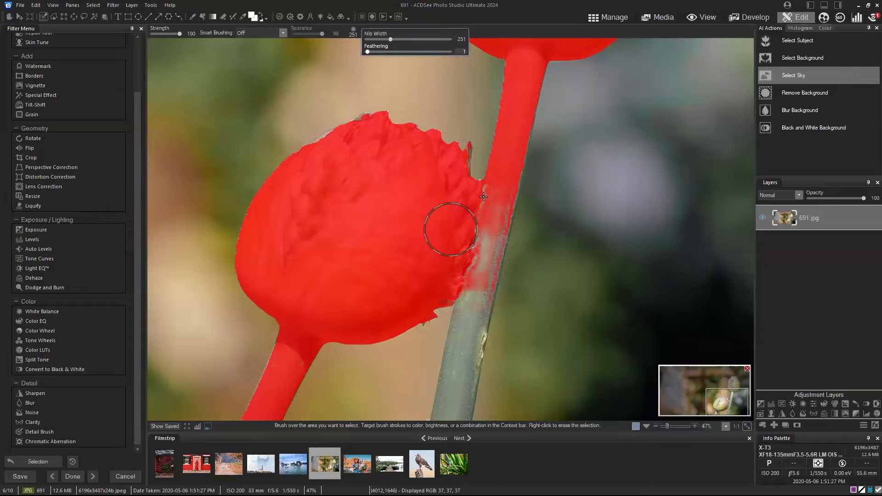
pyautogui.click(279, 33)
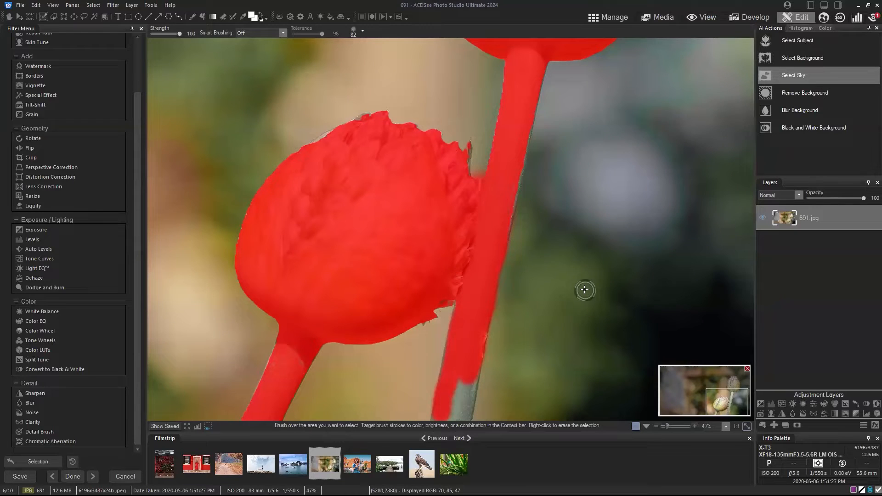
# Undo the last two brush strokes on the stem and try brushing with Smart Brushing set to Color and a nib width of 199
pyautogui.hotkey('ctrl', 'z')
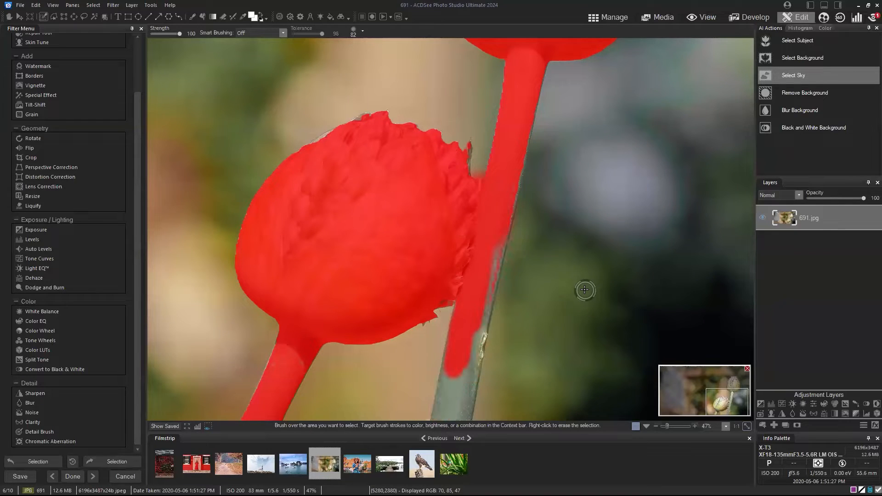
pyautogui.hotkey('ctrl', 'z')
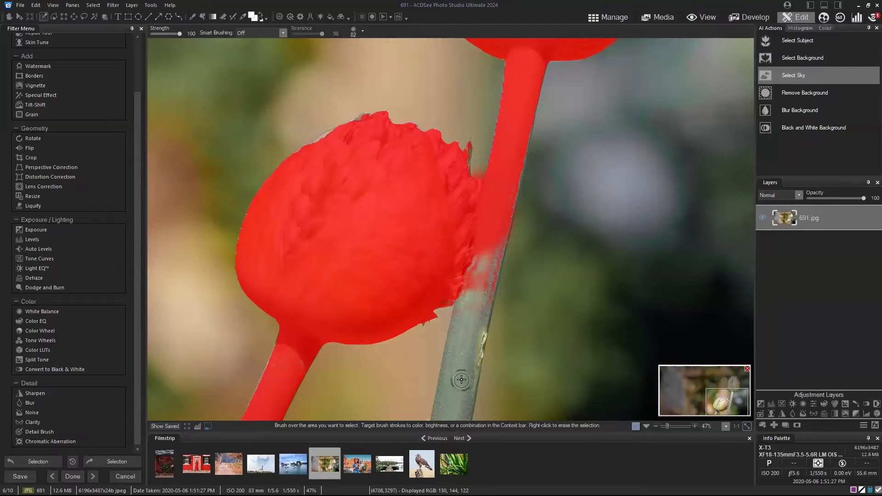
pyautogui.click(283, 33)
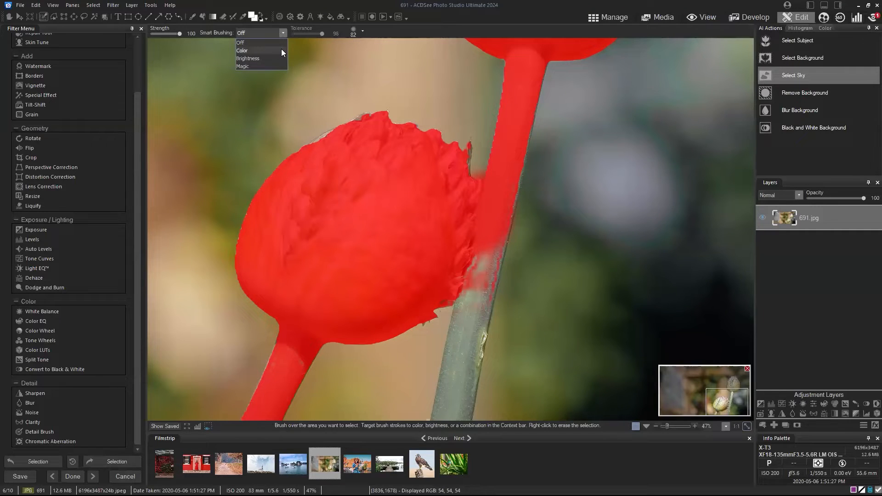
pyautogui.click(498, 247)
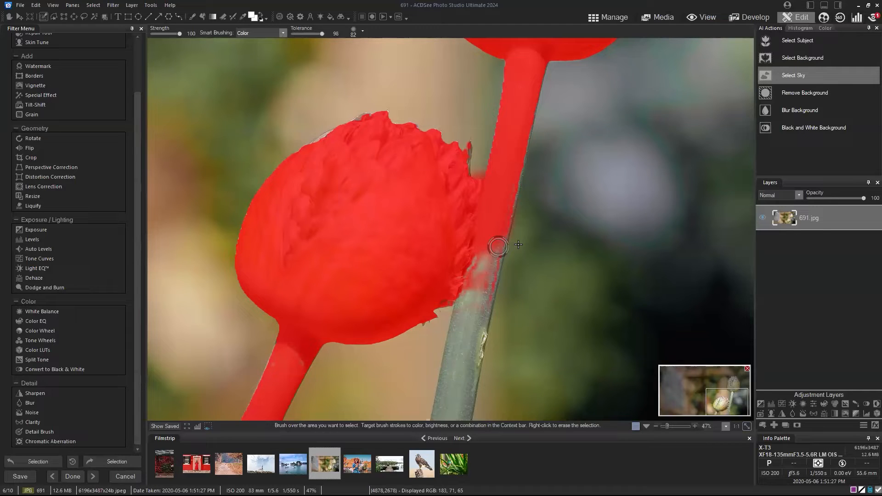
pyautogui.scroll(5, 491, 254)
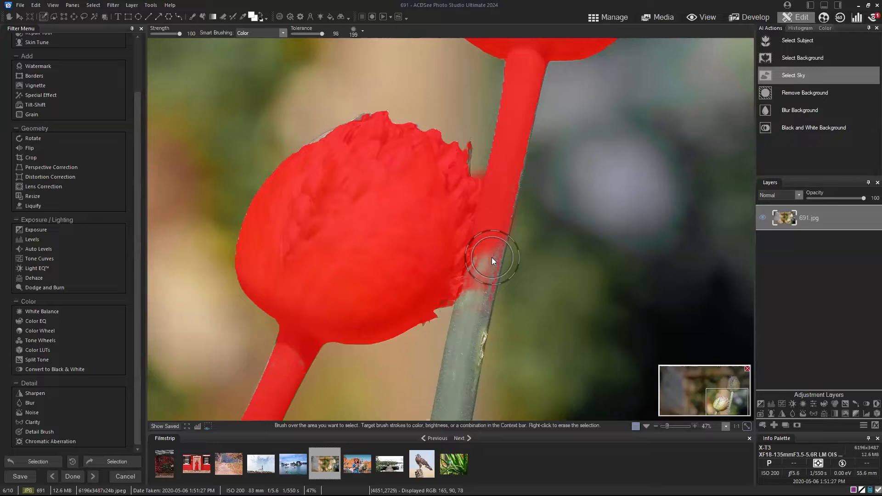
# Brush along the whole stem with Smart Brushing set to Magic and Tolerance set to 100
pyautogui.click(284, 33)
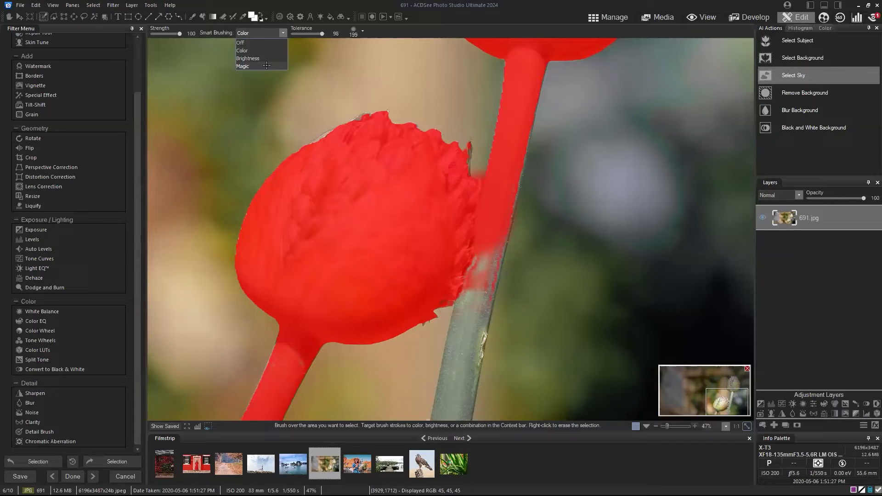
pyautogui.click(275, 66)
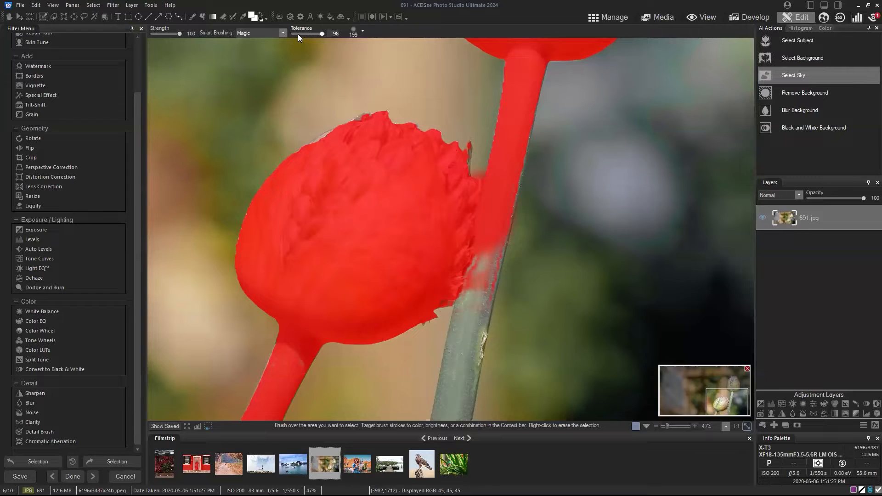
pyautogui.moveTo(322, 34); pyautogui.dragTo(326, 34)
pyautogui.click(481, 323)
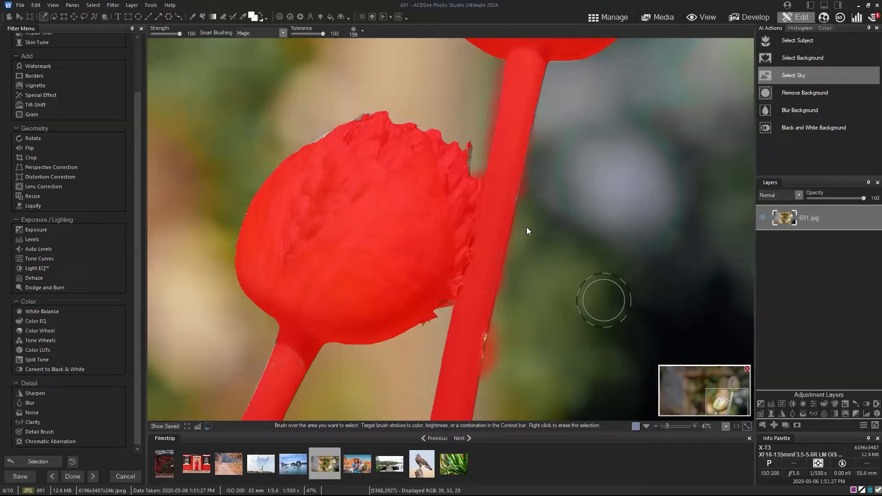
# Undo the strokes that spill past the stem's edges, set Tolerance to 52, and brush the stem into the selection again
pyautogui.hotkey('ctrl', 'z')
pyautogui.click(304, 34)
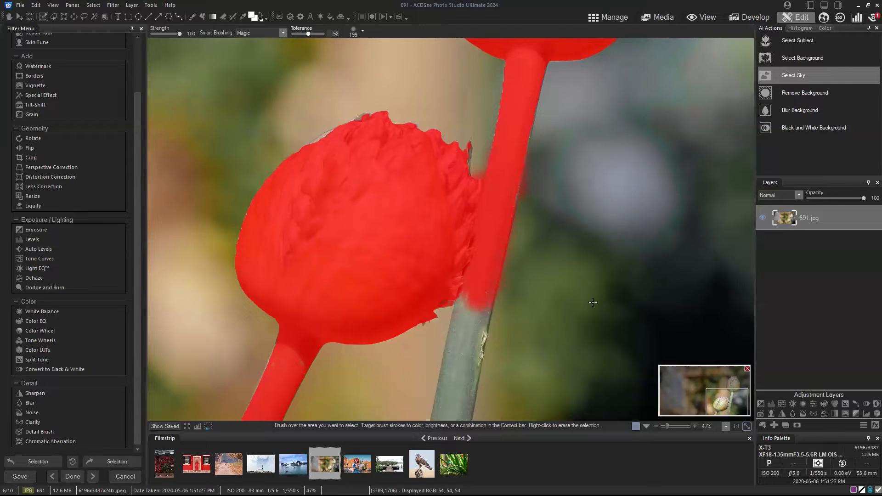
pyautogui.hotkey('ctrl', 'y')
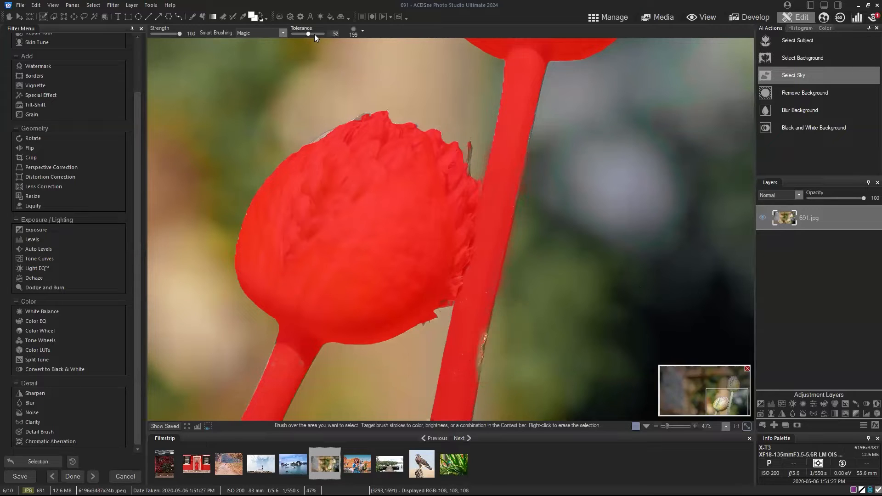
# Set the brush nib width to 94 and touch up the remaining gaps in the stem's selection
pyautogui.click(361, 33)
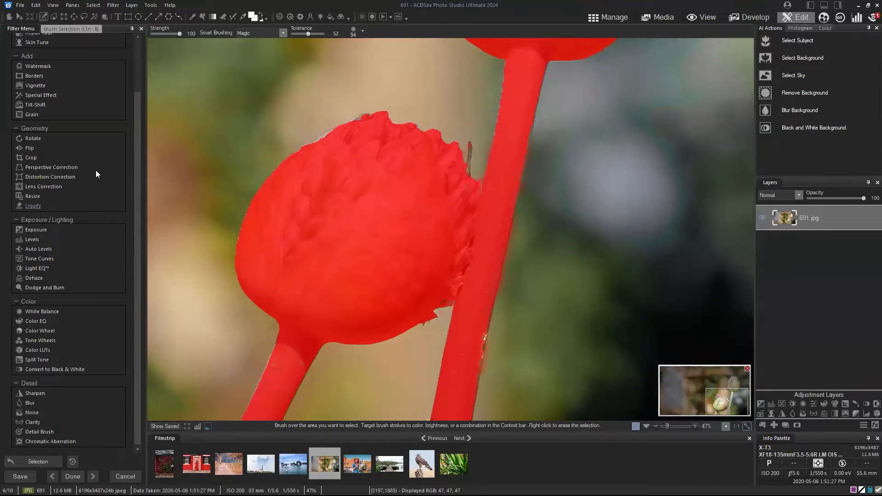
pyautogui.click(656, 426)
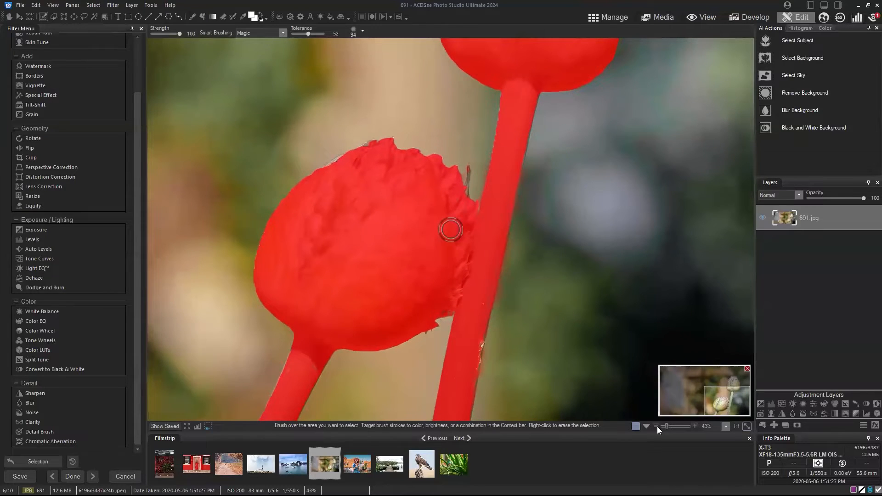
pyautogui.click(657, 427)
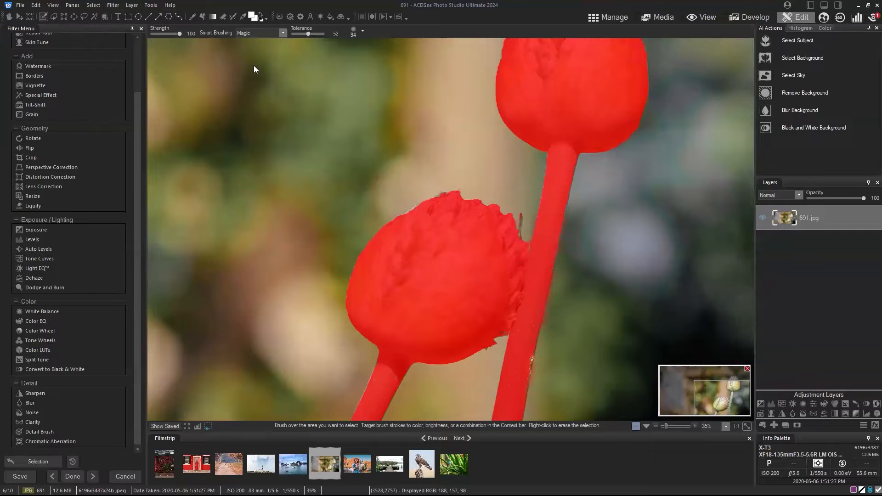
# Refine the flower selection with Shift edge at 0 and Feathering at 13, and apply the refinement
pyautogui.click(92, 5)
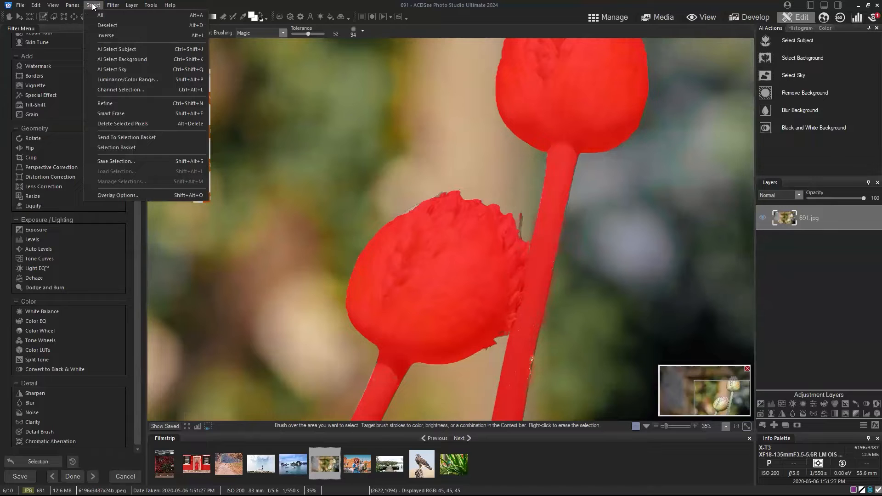
pyautogui.click(113, 104)
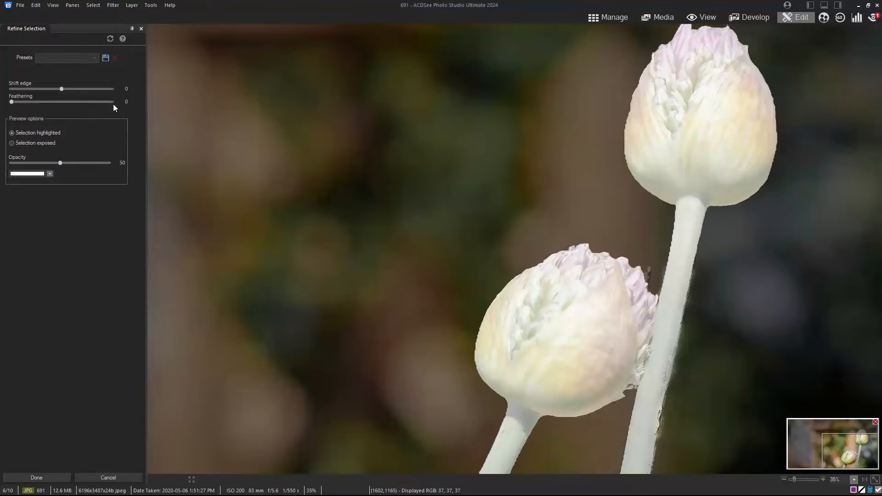
pyautogui.moveTo(61, 89)
pyautogui.mouseDown()
pyautogui.moveTo(16, 87)
pyautogui.moveTo(76, 85)
pyautogui.mouseUp()
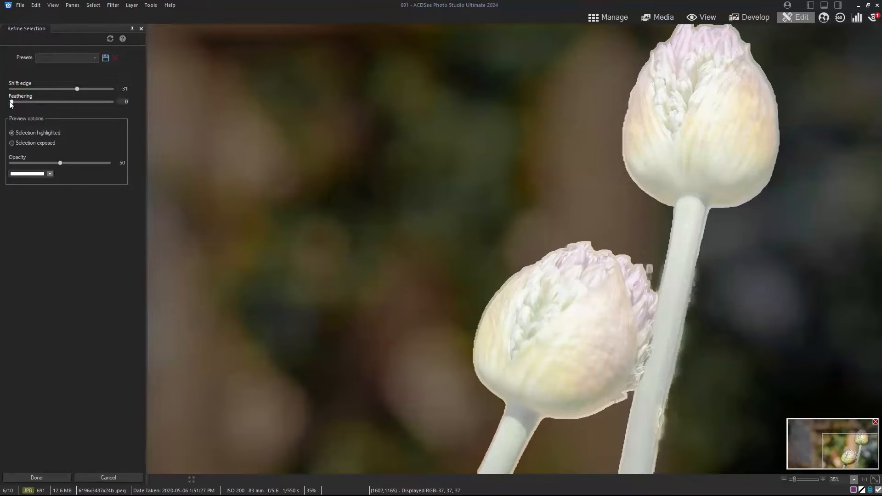
pyautogui.moveTo(31, 102); pyautogui.dragTo(41, 103)
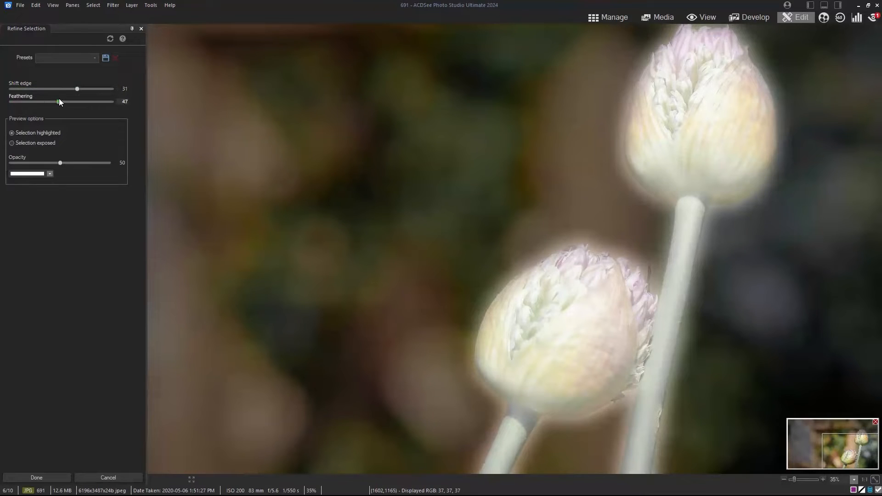
pyautogui.click(42, 102)
pyautogui.moveTo(35, 101); pyautogui.dragTo(24, 102)
pyautogui.click(63, 89)
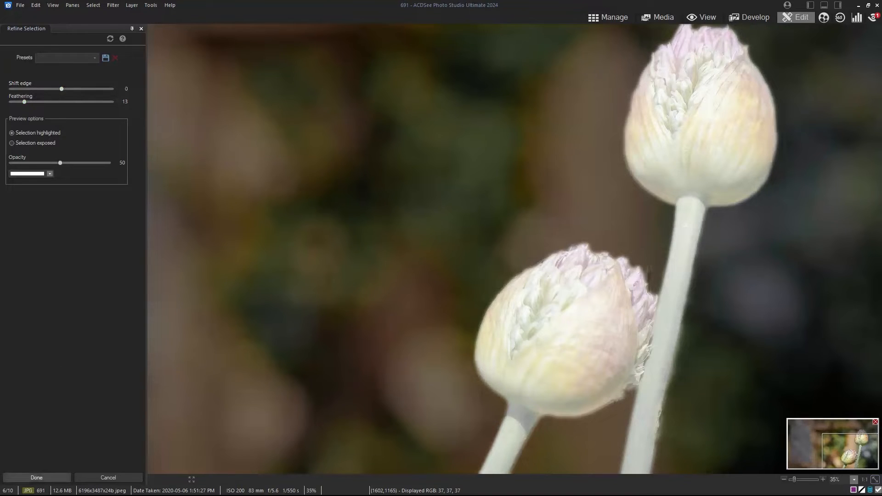
pyautogui.click(36, 478)
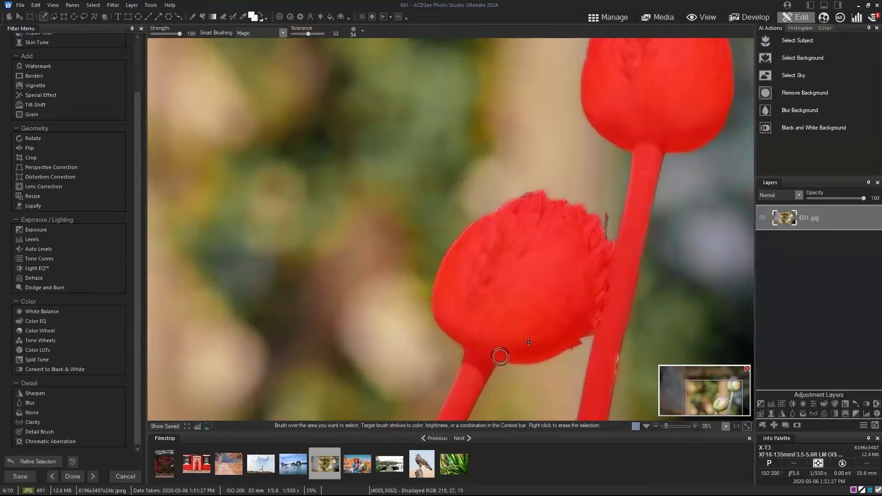
# Copy the selected flowers and paste them as a new layer above 691.jpg
pyautogui.click(93, 5)
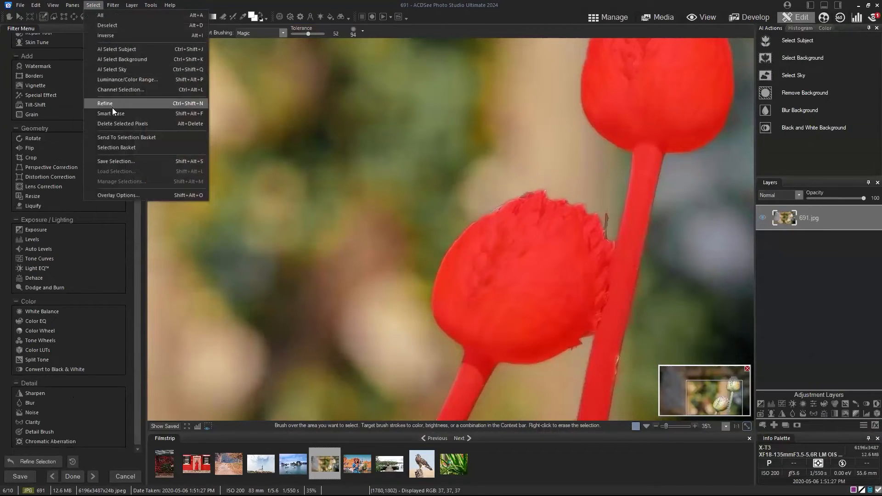
pyautogui.click(494, 3)
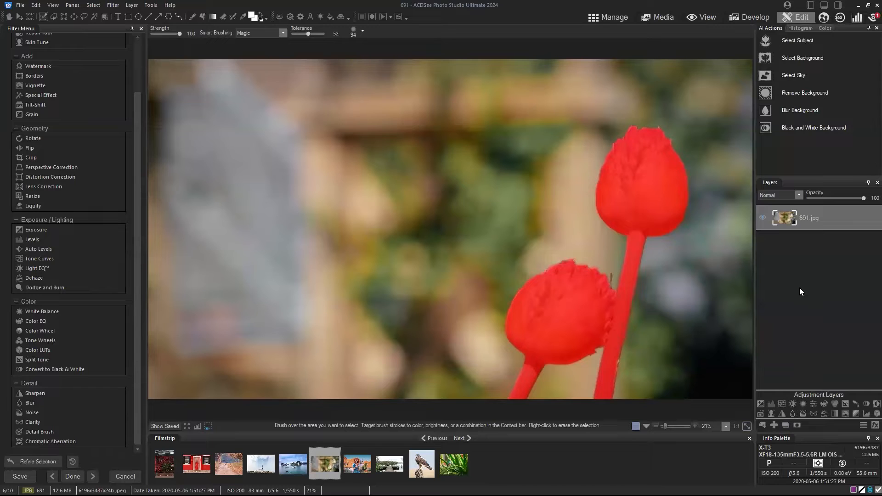
pyautogui.hotkey('ctrl', 'v')
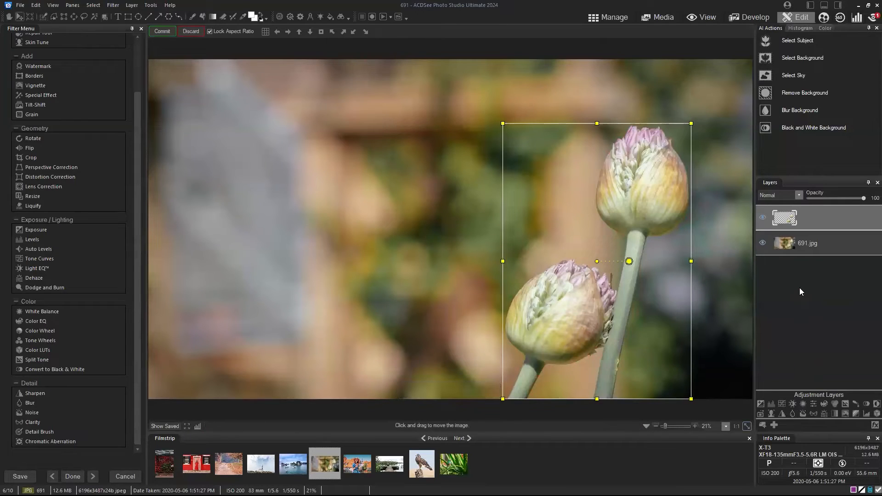
# Compare the pasted flower layer with the 691.jpg layer by switching between them and briefly hiding the original photo
pyautogui.click(818, 246)
pyautogui.click(819, 218)
pyautogui.click(820, 242)
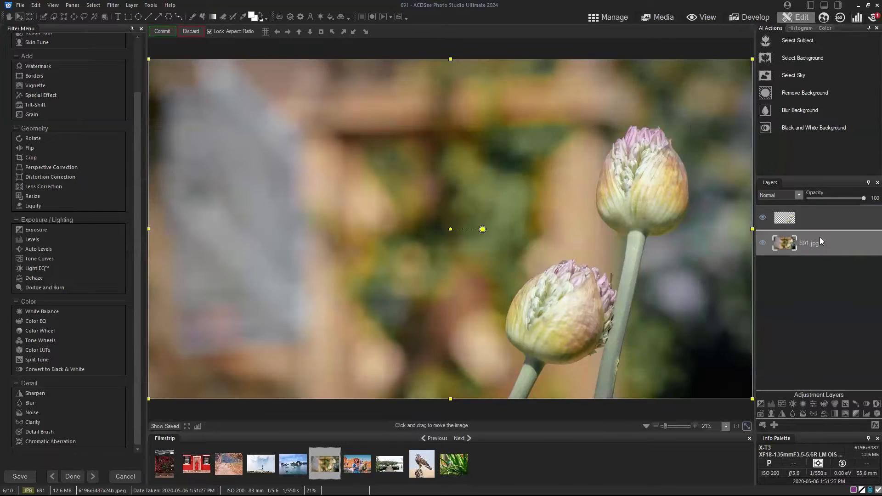
pyautogui.click(820, 218)
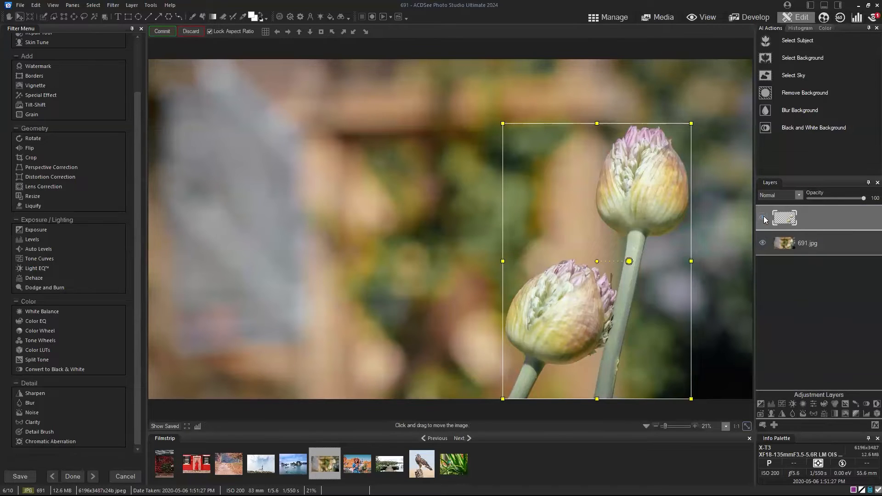
pyautogui.click(763, 244)
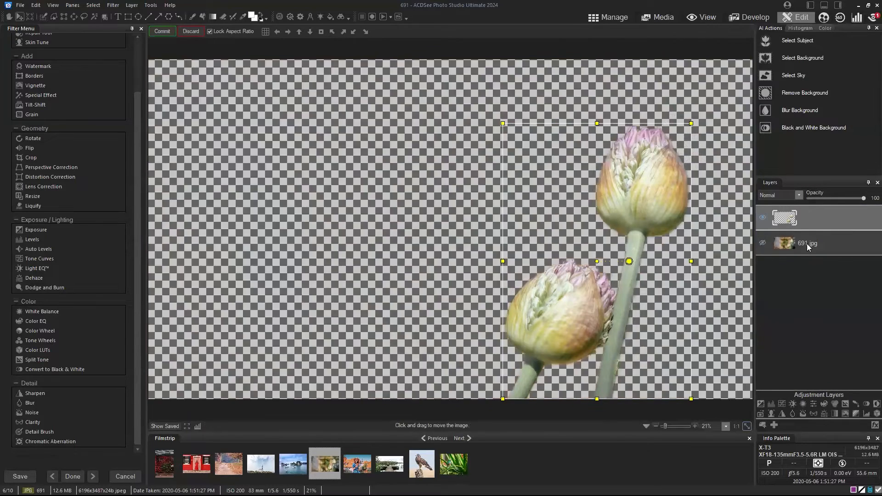
pyautogui.click(806, 244)
pyautogui.click(763, 243)
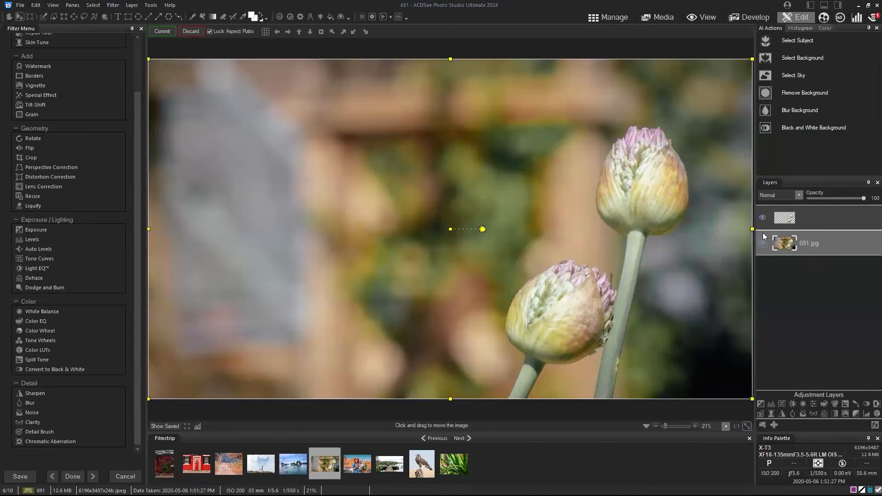
pyautogui.click(824, 216)
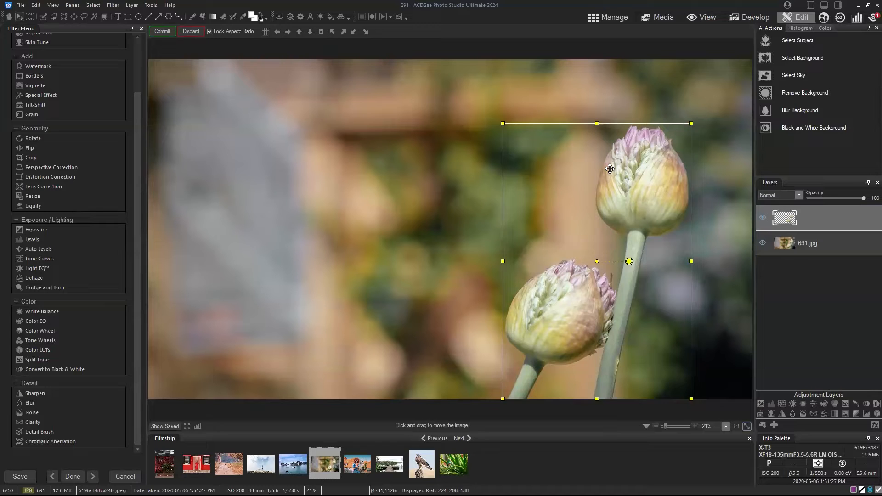
pyautogui.click(808, 242)
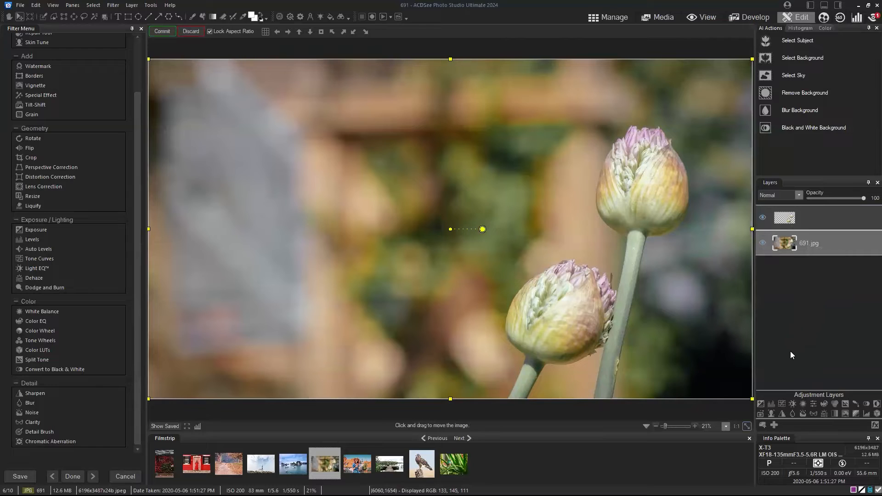
pyautogui.click(804, 219)
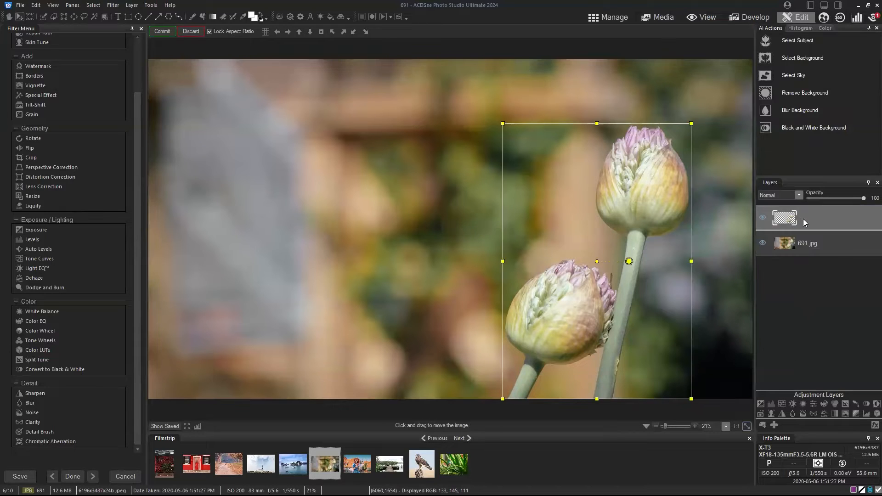
# Add an Exposure adjustment layer directly above 691.jpg, set its exposure to -28, and compare the edit with the saved photo
pyautogui.click(823, 243)
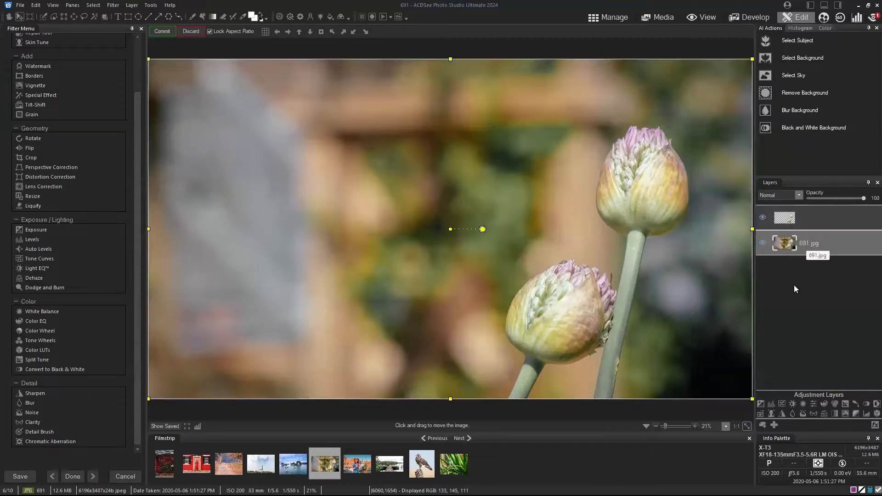
pyautogui.click(761, 404)
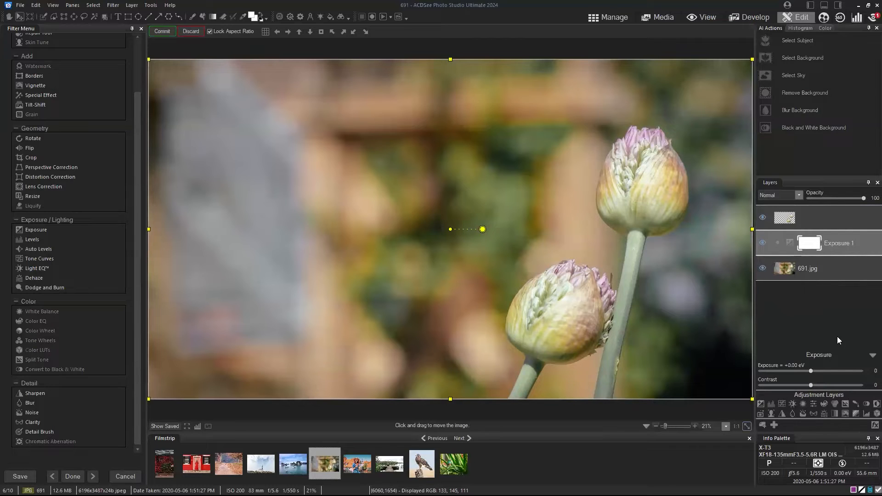
pyautogui.moveTo(810, 370); pyautogui.dragTo(789, 370)
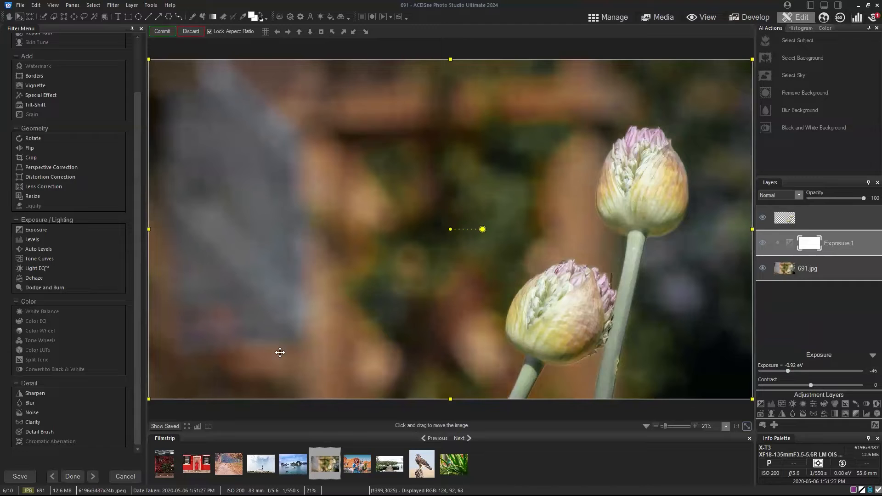
pyautogui.click(159, 425)
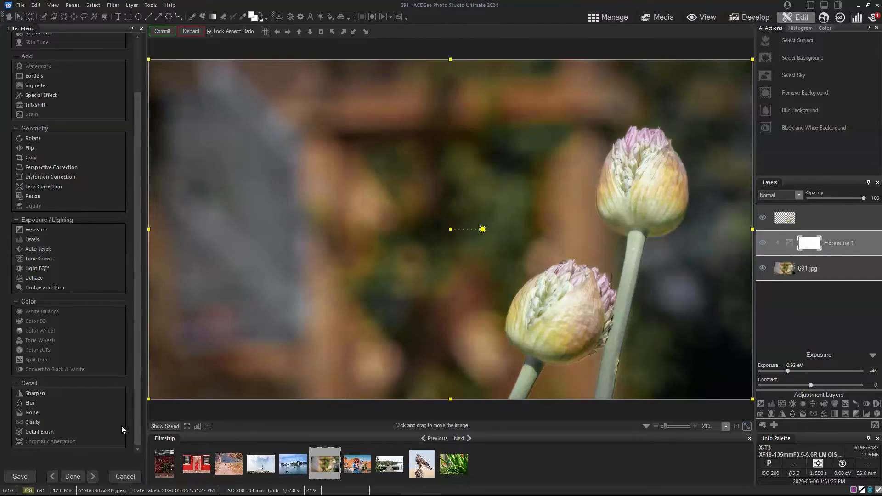
pyautogui.click(168, 424)
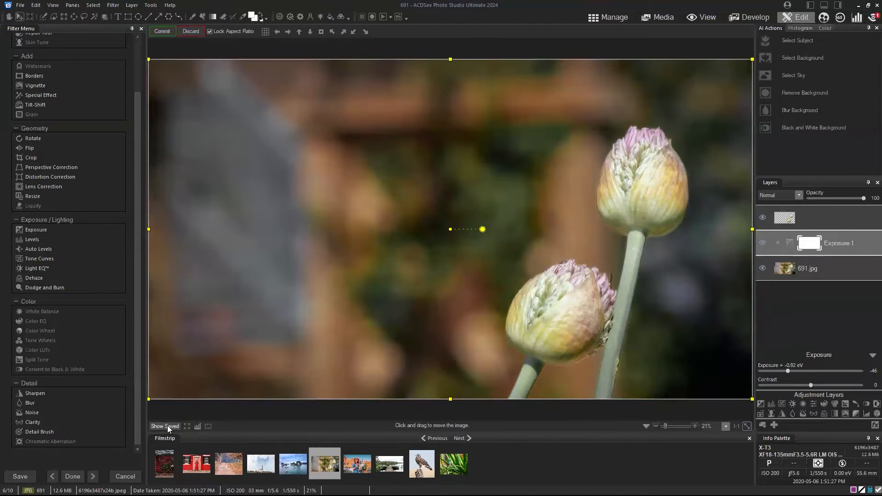
pyautogui.click(168, 425)
pyautogui.moveTo(790, 373); pyautogui.dragTo(794, 374)
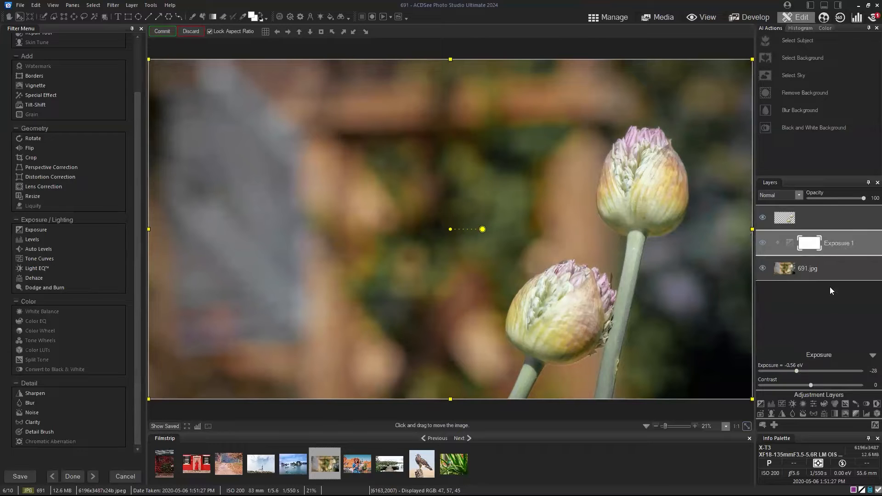
pyautogui.click(164, 424)
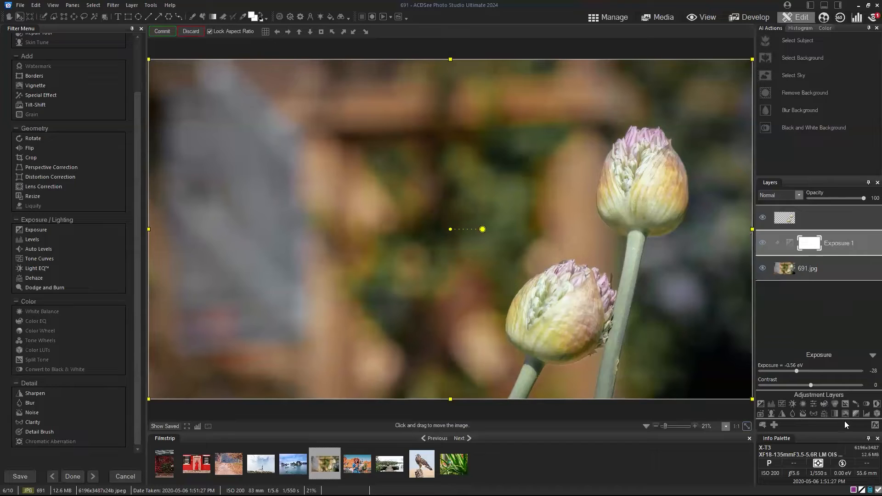
# Select the 691.jpg layer and commit the pending layer placement
pyautogui.click(822, 213)
pyautogui.click(836, 277)
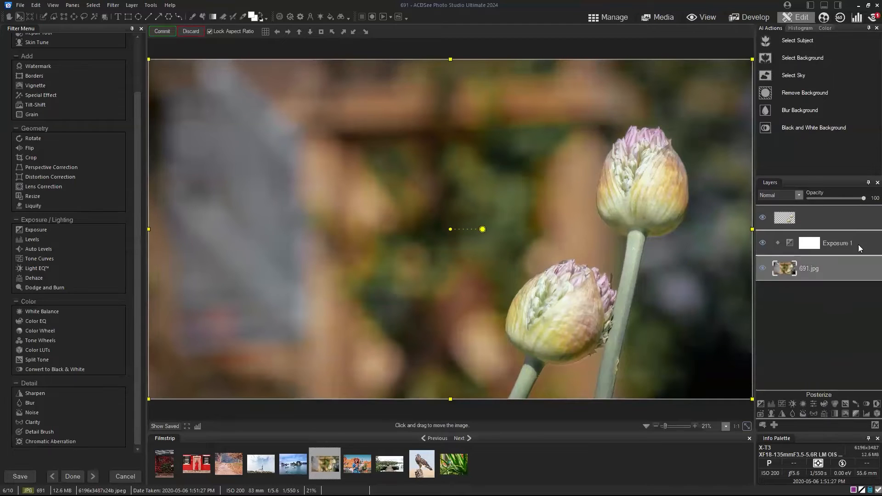
pyautogui.click(161, 32)
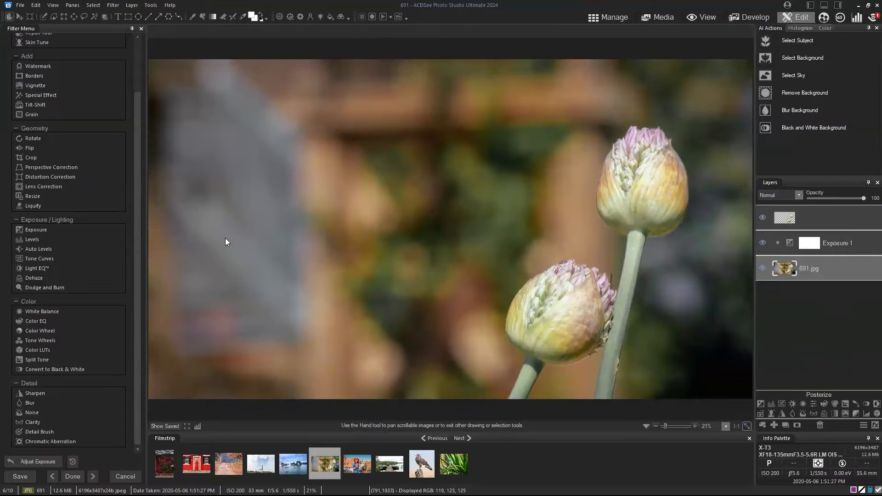
pyautogui.click(113, 4)
pyautogui.click(113, 4)
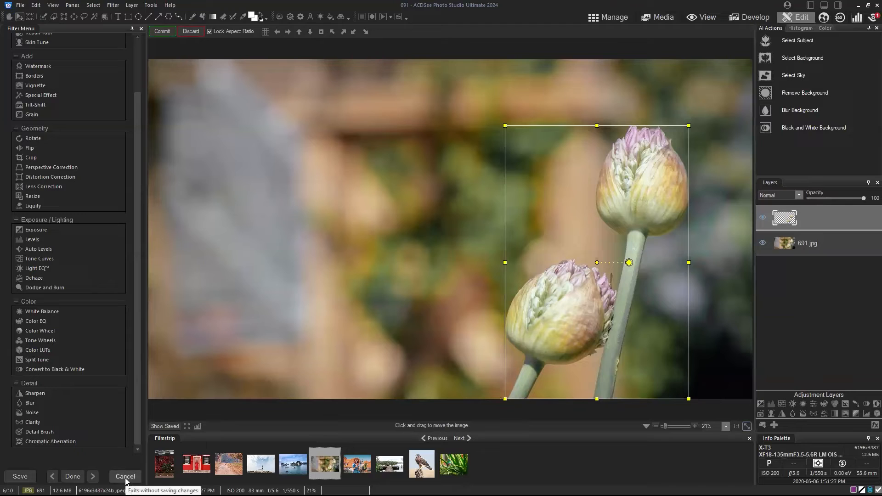
# Exit photo 691 without saving and select the hawk in photo 4456 with AI Select Subject
pyautogui.click(125, 476)
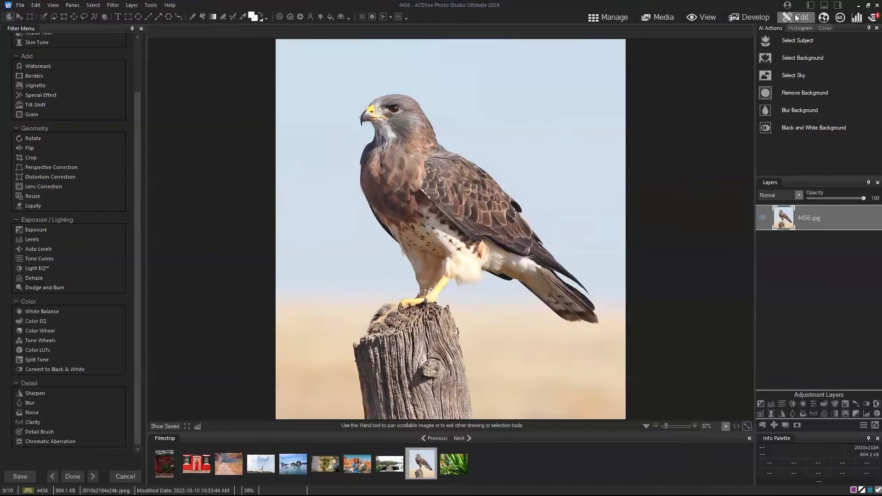
pyautogui.click(815, 42)
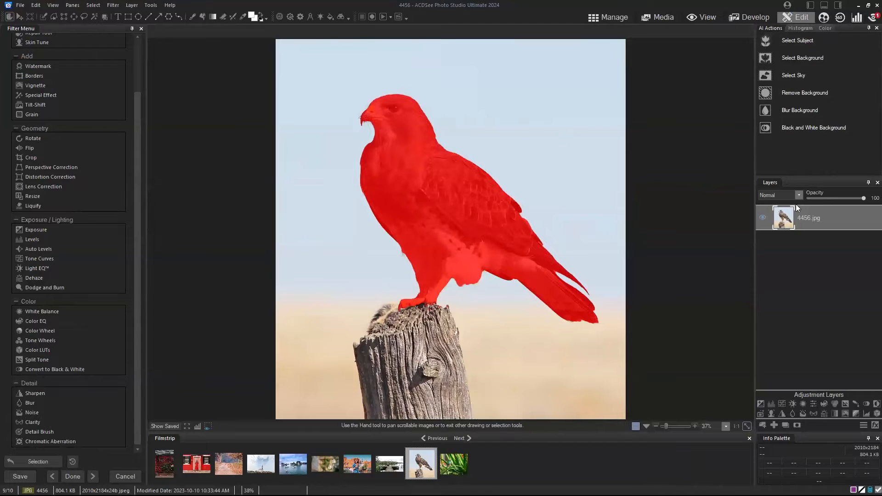
pyautogui.click(793, 76)
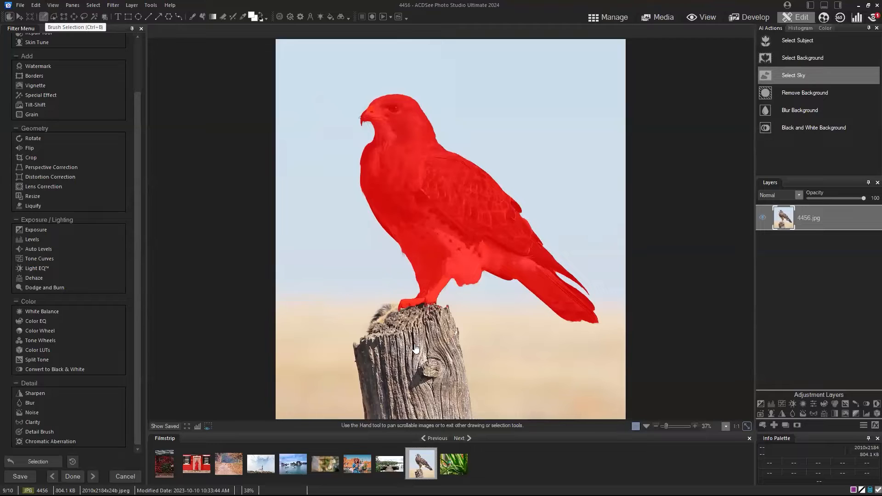
# Try brushing the wooden post into the selection with the Brush Selection tool, and switch Smart Brushing to Magic
pyautogui.hotkey('ctrl', 'b')
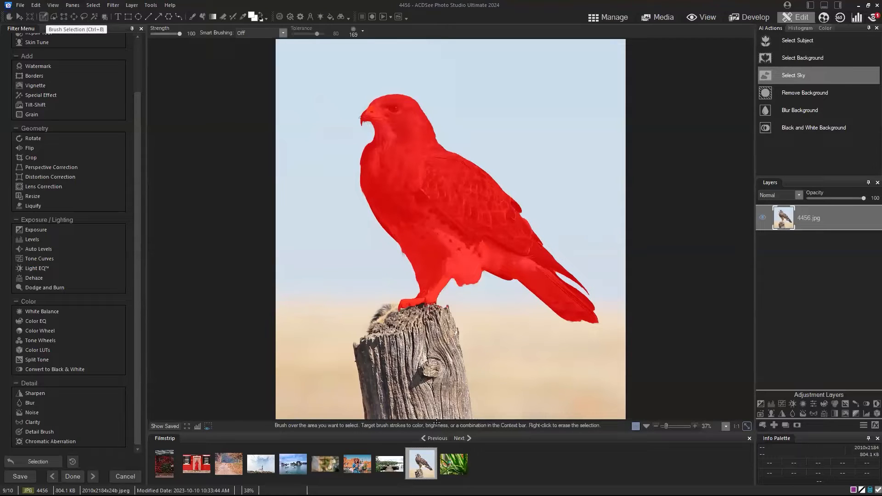
pyautogui.click(259, 32)
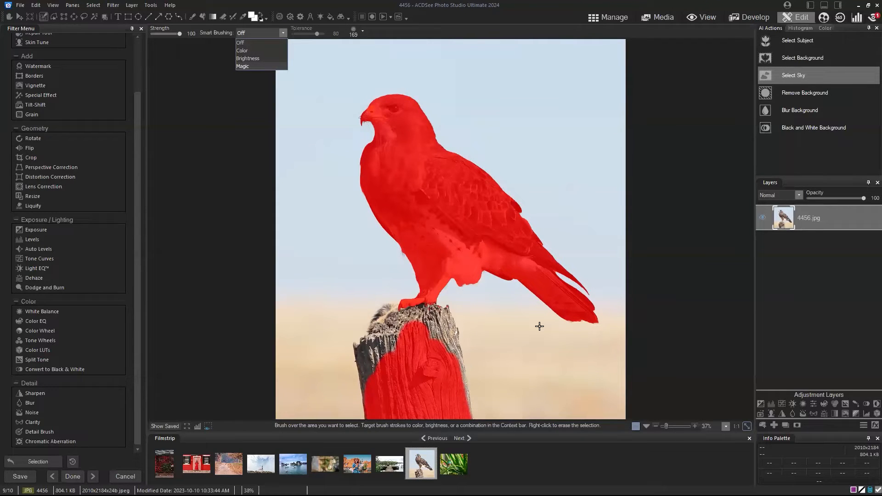
pyautogui.press('Return')
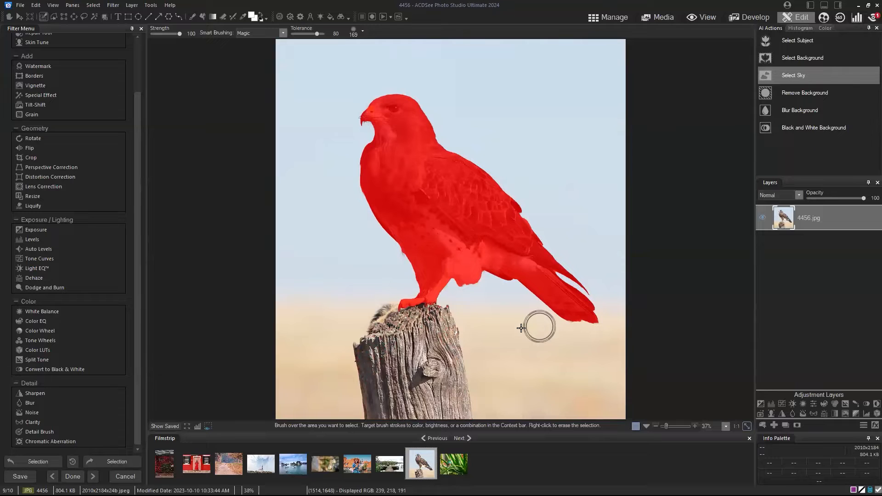
# Add the wooden post below the hawk to the selection by outlining it with AI Object Selection in add mode
pyautogui.click(105, 18)
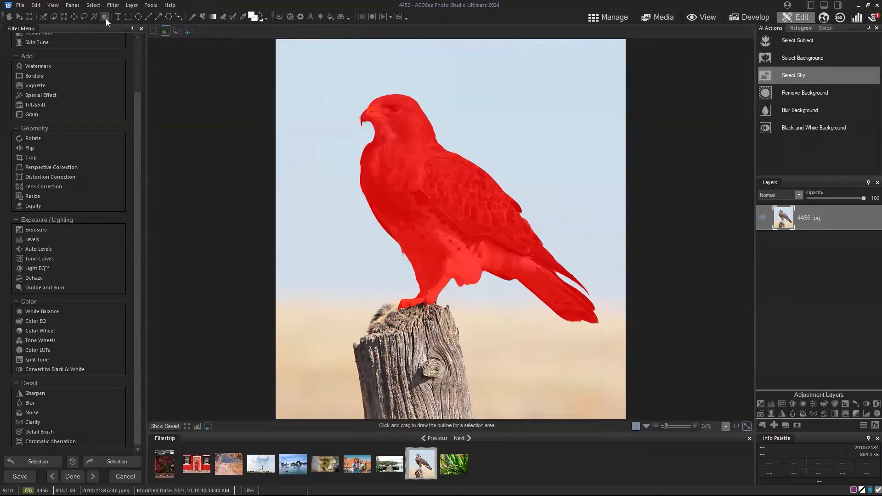
pyautogui.moveTo(468, 308)
pyautogui.mouseDown()
pyautogui.moveTo(406, 297)
pyautogui.moveTo(378, 304)
pyautogui.moveTo(346, 359)
pyautogui.moveTo(348, 415)
pyautogui.mouseUp()
pyautogui.moveTo(478, 406); pyautogui.dragTo(469, 308)
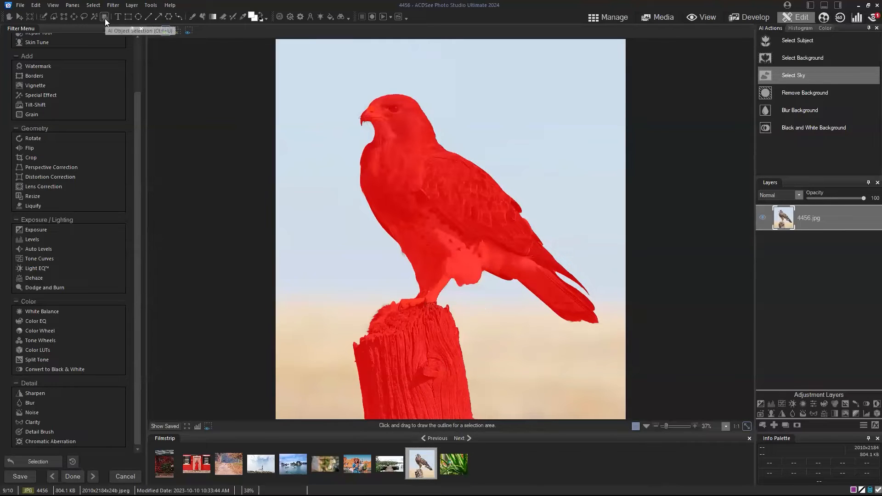
pyautogui.click(163, 31)
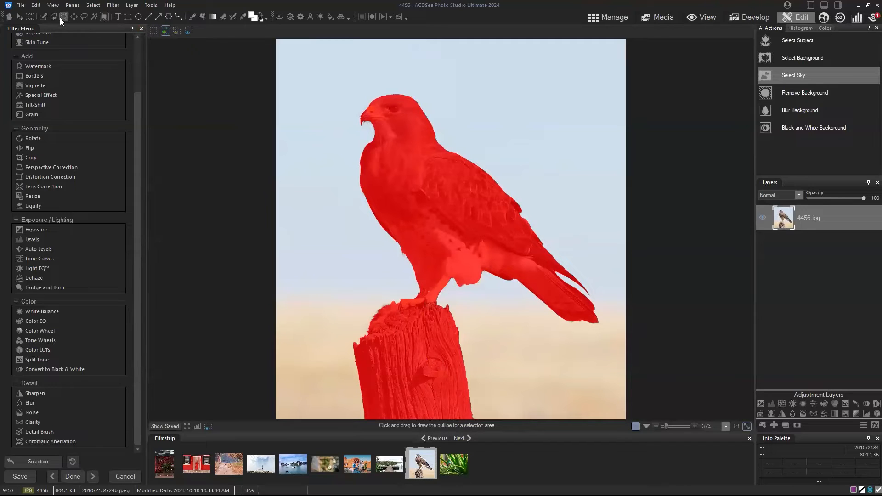
# Remove the hawk from the selection by outlining it with AI Object Selection in subtract mode
pyautogui.click(177, 32)
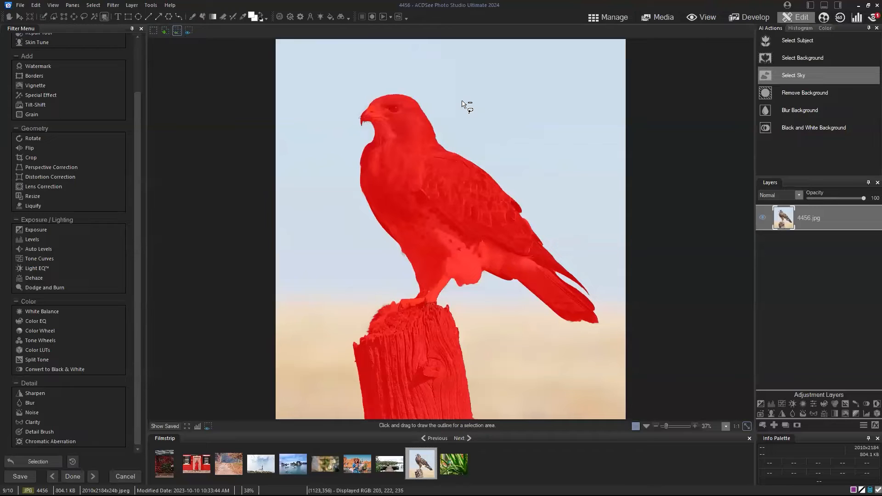
pyautogui.moveTo(461, 99)
pyautogui.mouseDown()
pyautogui.moveTo(397, 72)
pyautogui.moveTo(346, 91)
pyautogui.moveTo(338, 127)
pyautogui.moveTo(347, 203)
pyautogui.moveTo(391, 276)
pyautogui.mouseUp()
pyautogui.moveTo(431, 310)
pyautogui.mouseDown()
pyautogui.moveTo(459, 301)
pyautogui.moveTo(509, 314)
pyautogui.moveTo(563, 347)
pyautogui.moveTo(602, 345)
pyautogui.moveTo(613, 309)
pyautogui.moveTo(595, 242)
pyautogui.moveTo(532, 159)
pyautogui.moveTo(454, 89)
pyautogui.mouseUp()
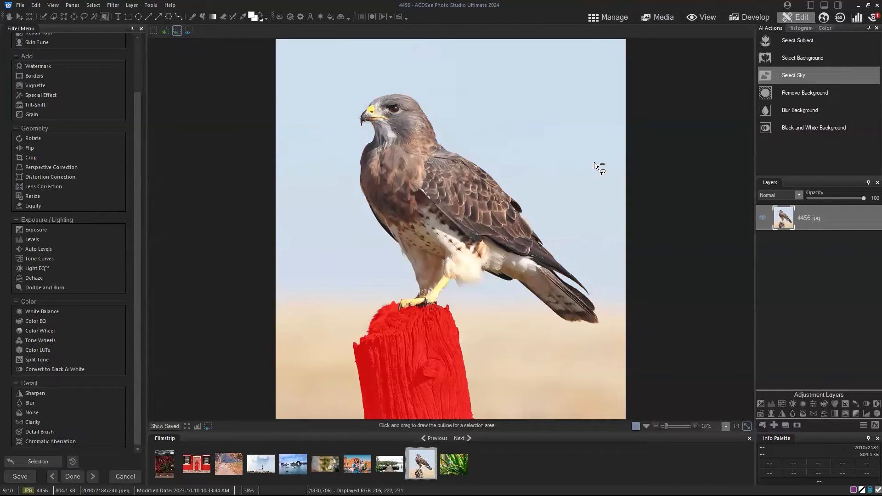
# Add the hawk back to the selection by outlining it with AI Object Selection in add mode
pyautogui.click(168, 30)
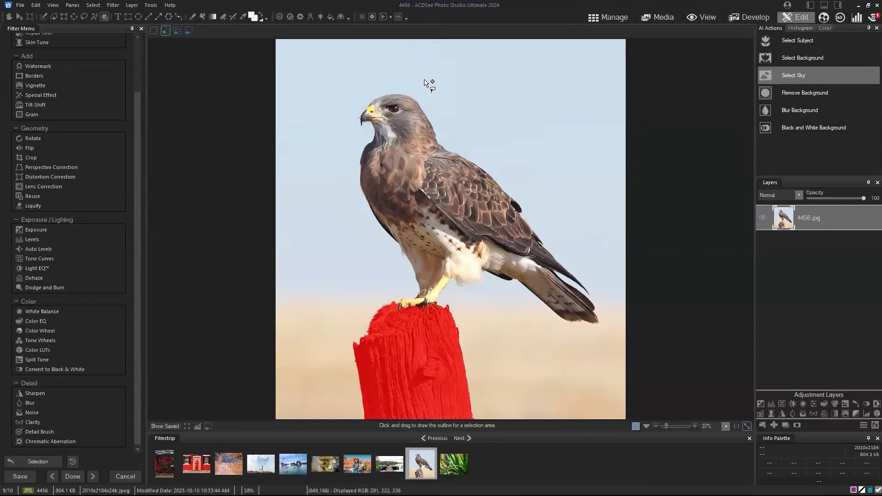
pyautogui.moveTo(419, 74)
pyautogui.mouseDown()
pyautogui.moveTo(367, 81)
pyautogui.moveTo(342, 112)
pyautogui.moveTo(333, 188)
pyautogui.moveTo(388, 287)
pyautogui.mouseUp()
pyautogui.moveTo(422, 318)
pyautogui.mouseDown()
pyautogui.moveTo(483, 298)
pyautogui.moveTo(555, 344)
pyautogui.moveTo(588, 346)
pyautogui.moveTo(613, 326)
pyautogui.moveTo(602, 263)
pyautogui.moveTo(539, 187)
pyautogui.moveTo(426, 76)
pyautogui.mouseUp()
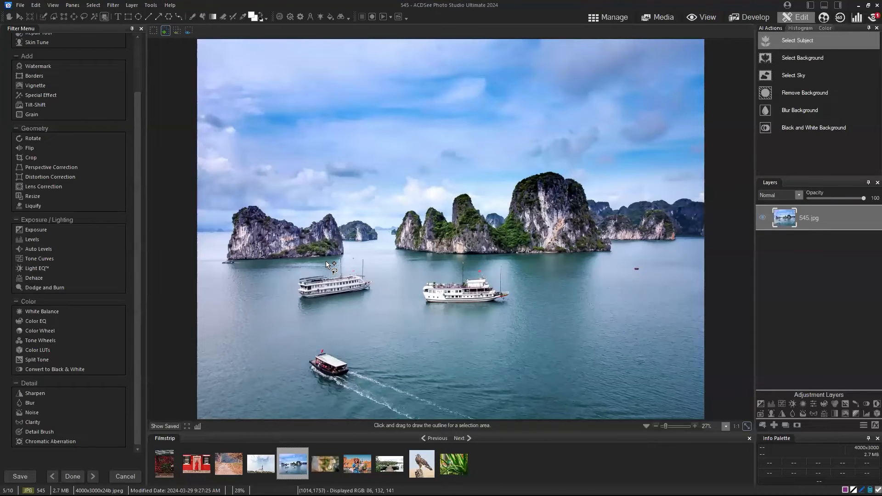
# Select the three boats in photo 545 by outlining each one with AI Object Selection in add mode
pyautogui.click(105, 17)
pyautogui.moveTo(515, 271)
pyautogui.mouseDown()
pyautogui.moveTo(458, 260)
pyautogui.moveTo(432, 271)
pyautogui.moveTo(414, 288)
pyautogui.moveTo(427, 311)
pyautogui.mouseUp()
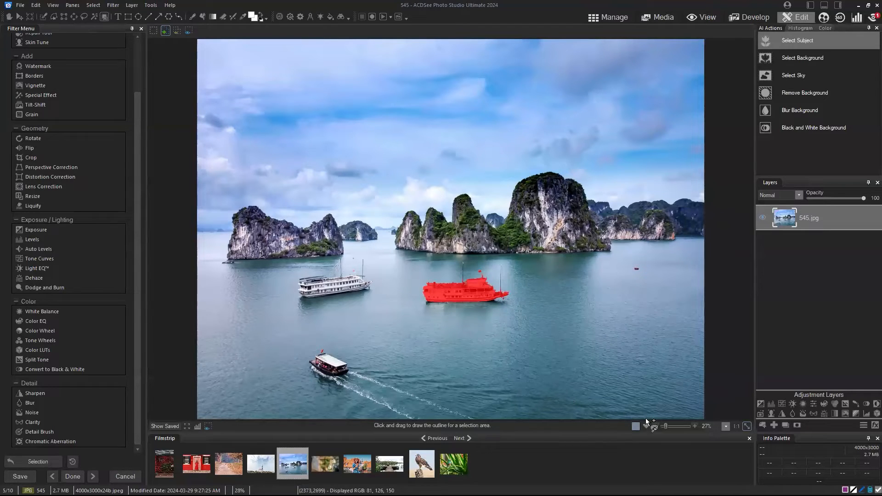
pyautogui.moveTo(664, 423); pyautogui.dragTo(668, 425)
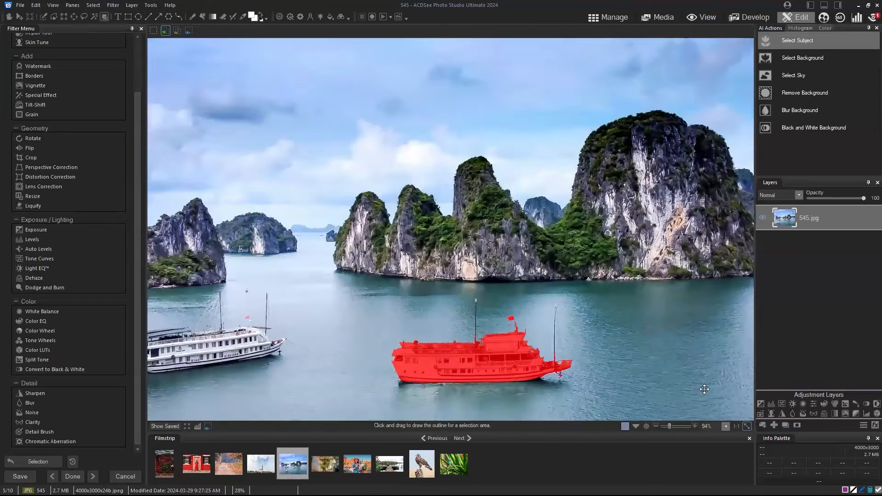
pyautogui.click(710, 390)
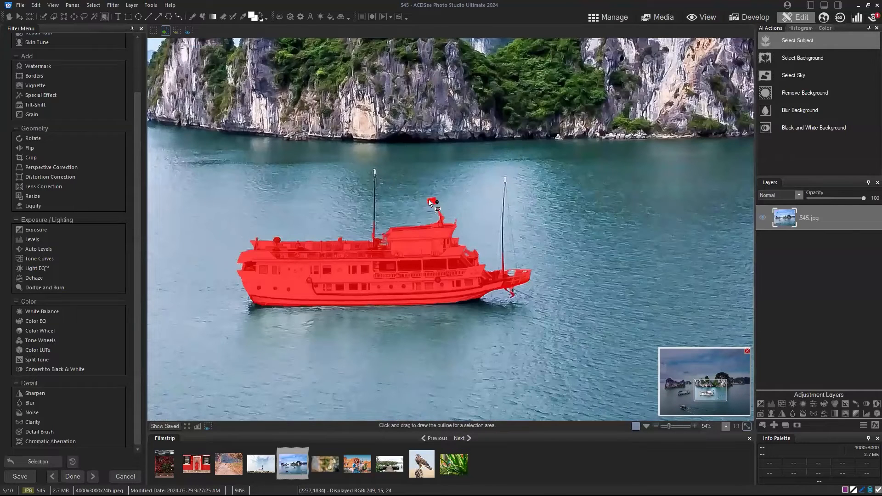
pyautogui.click(747, 427)
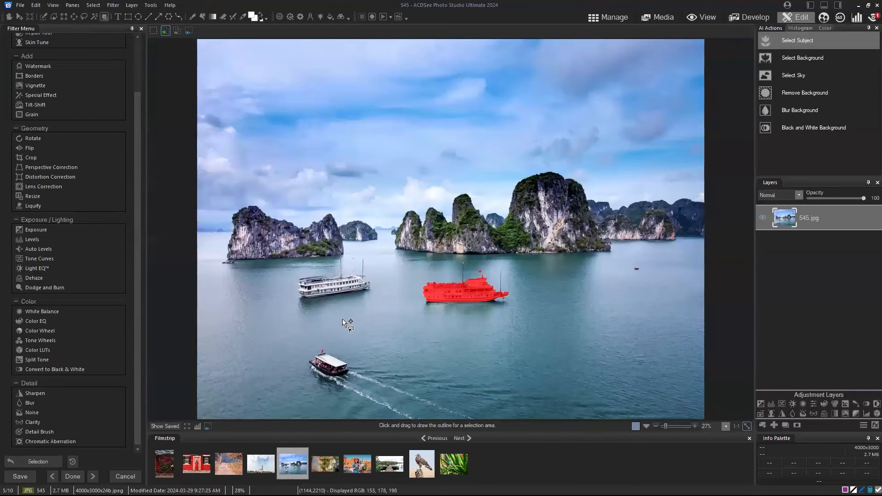
pyautogui.moveTo(289, 303)
pyautogui.mouseDown()
pyautogui.moveTo(337, 311)
pyautogui.moveTo(371, 301)
pyautogui.moveTo(378, 261)
pyautogui.moveTo(305, 269)
pyautogui.moveTo(290, 302)
pyautogui.mouseUp()
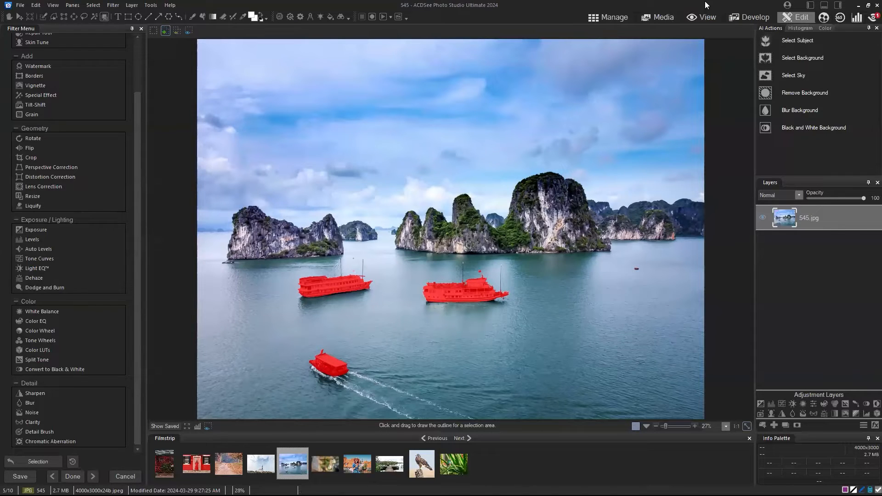
# Copy the selected boats onto a new layer and darken the 545.jpg layer beneath with an Exposure adjustment layer: exposure -60, contrast -34
pyautogui.hotkey('ctrl', 'c')
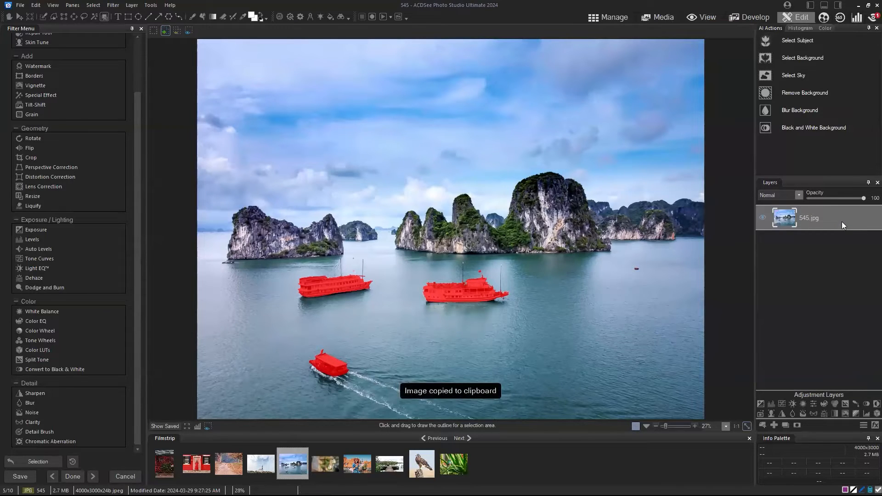
pyautogui.hotkey('ctrl', 'v')
pyautogui.click(821, 252)
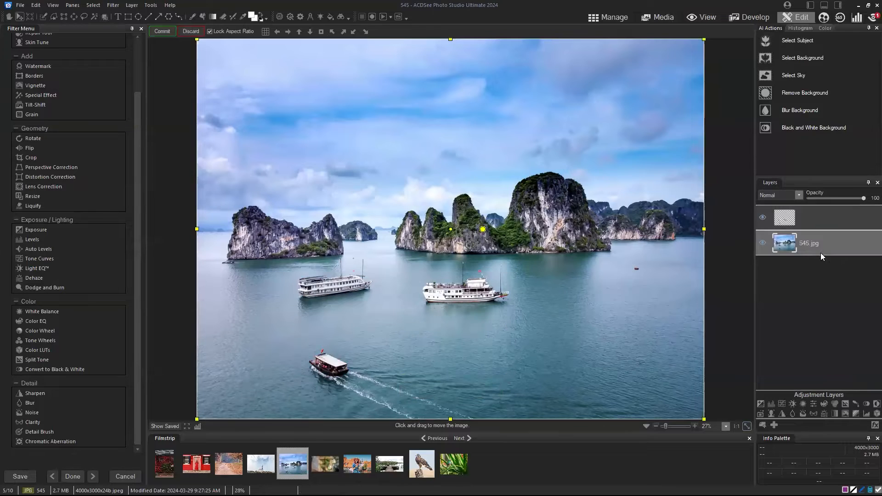
pyautogui.click(762, 404)
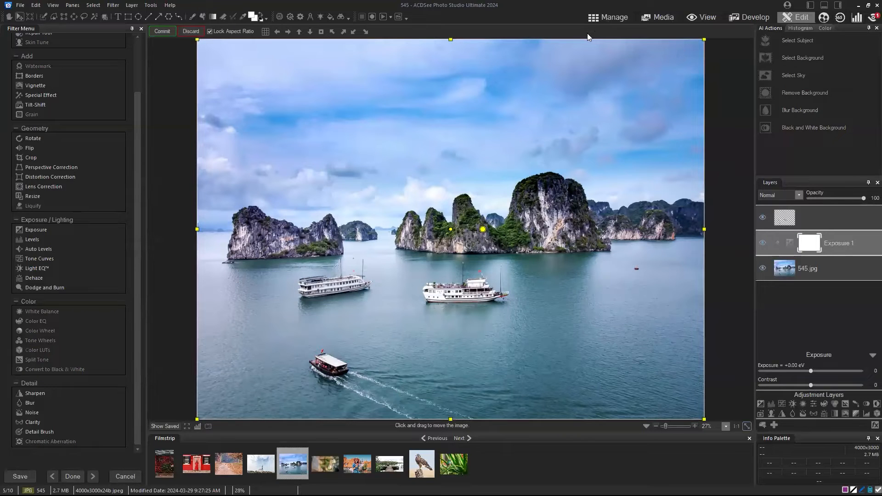
pyautogui.moveTo(811, 370); pyautogui.dragTo(780, 371)
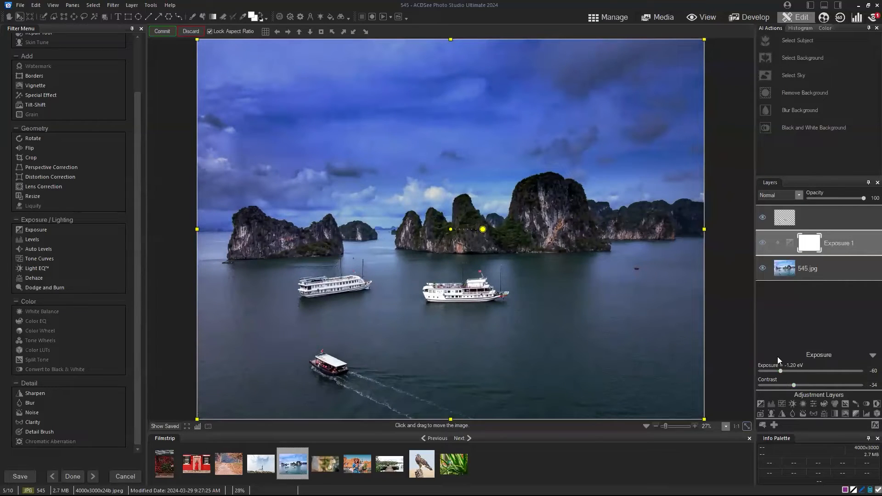
# Compare the darkened photo with its saved version and discard the pending layer placement
pyautogui.click(159, 427)
pyautogui.click(159, 427)
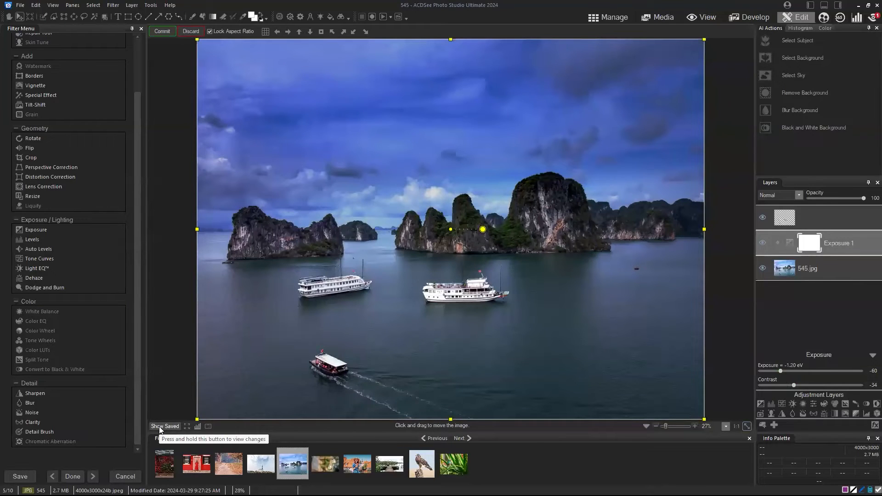
pyautogui.click(160, 428)
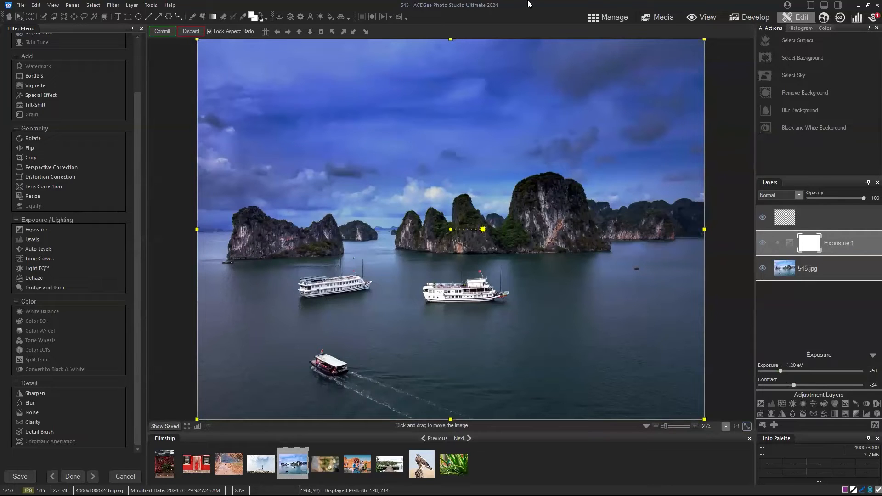
pyautogui.click(190, 31)
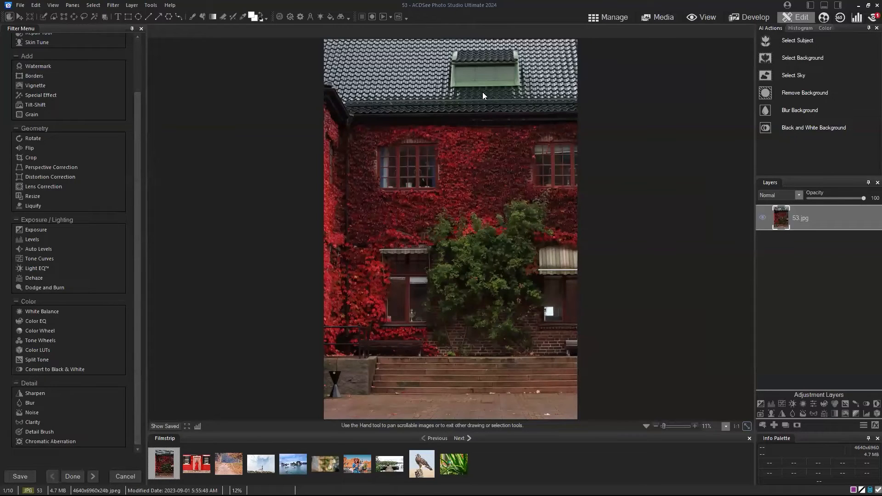
# Start a Luminance/Color Range selection on photo 53 and enable Color Range
pyautogui.click(92, 5)
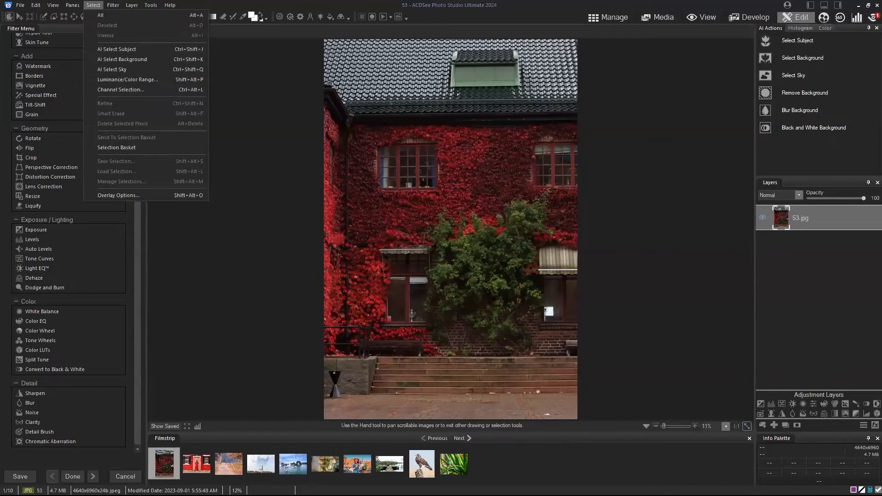
pyautogui.press('Escape')
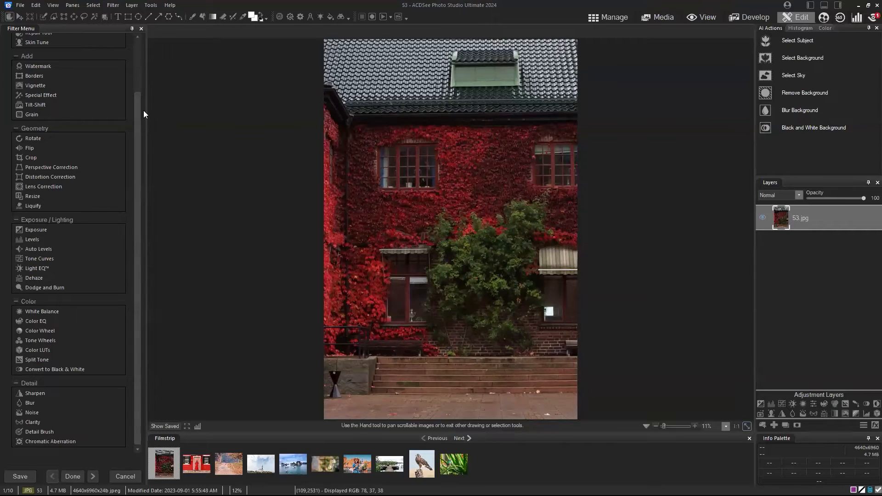
pyautogui.click(102, 6)
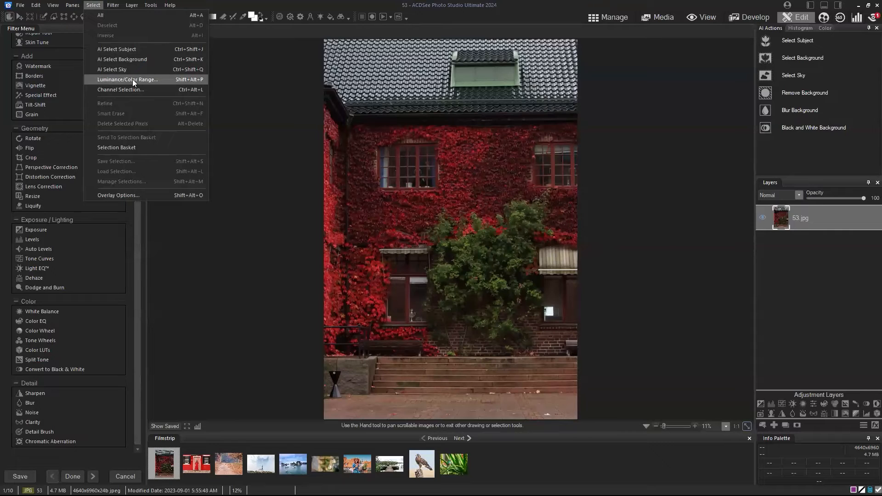
pyautogui.click(132, 79)
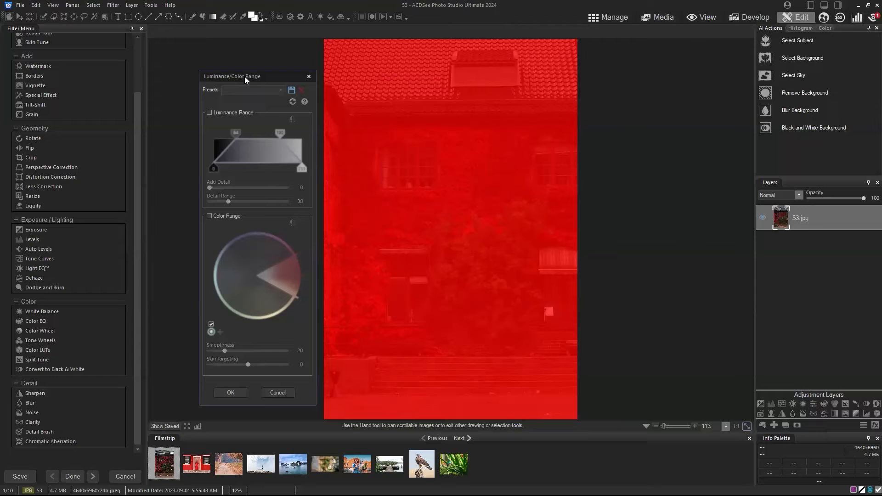
pyautogui.click(210, 216)
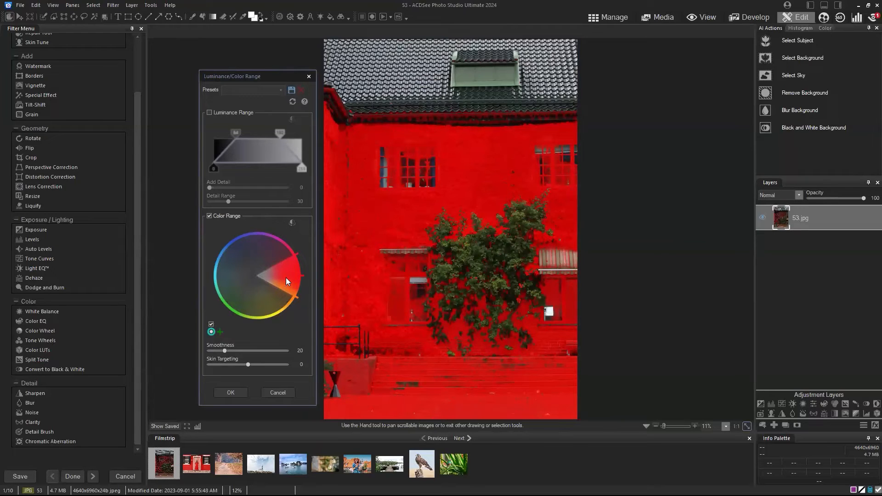
# Try shifting the color range wedge to neighbouring hues such as orange and yellow, and bring it back to the reds
pyautogui.moveTo(286, 279); pyautogui.dragTo(257, 277)
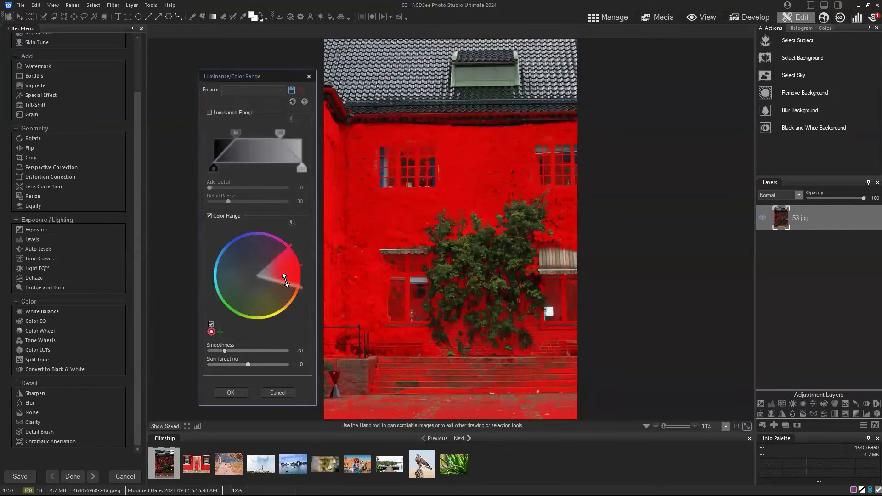
pyautogui.moveTo(285, 252); pyautogui.dragTo(292, 295)
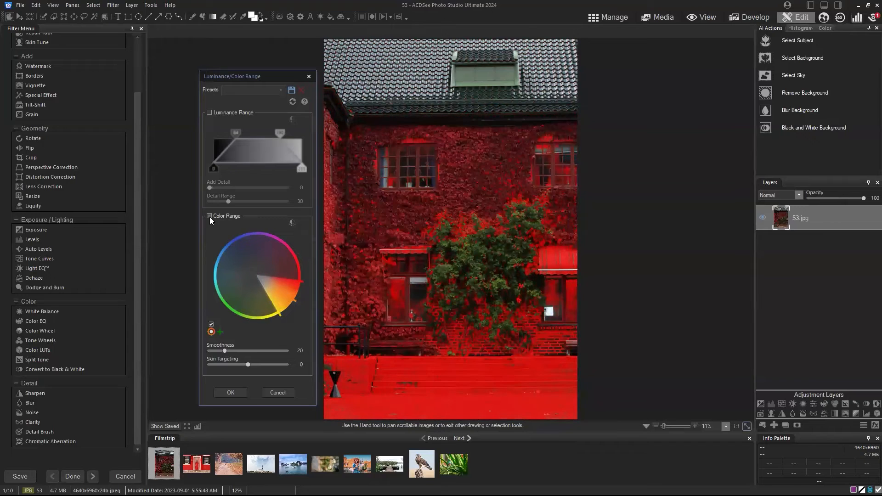
pyautogui.click(210, 216)
pyautogui.moveTo(294, 283); pyautogui.dragTo(299, 270)
pyautogui.click(211, 324)
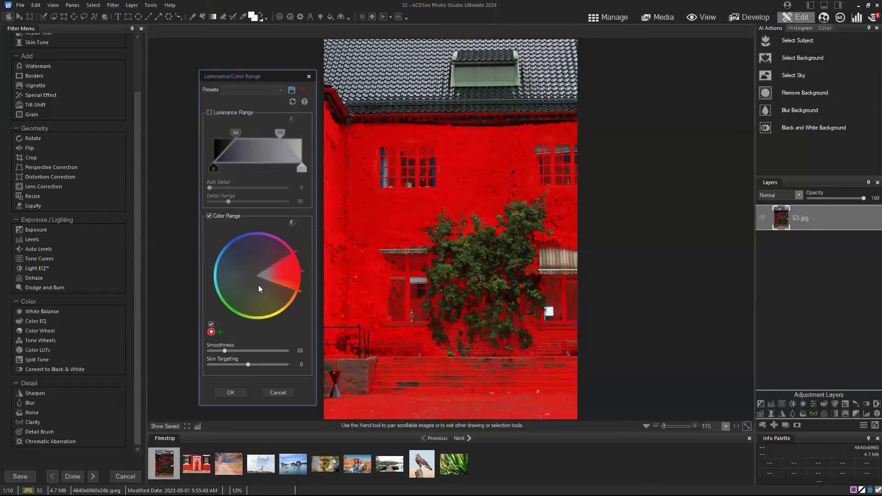
# Limit the color range to strongly saturated reds, and compare with Color Range switched off and on again
pyautogui.moveTo(258, 275)
pyautogui.mouseDown()
pyautogui.moveTo(293, 271)
pyautogui.moveTo(256, 277)
pyautogui.mouseUp()
pyautogui.moveTo(261, 276); pyautogui.dragTo(283, 275)
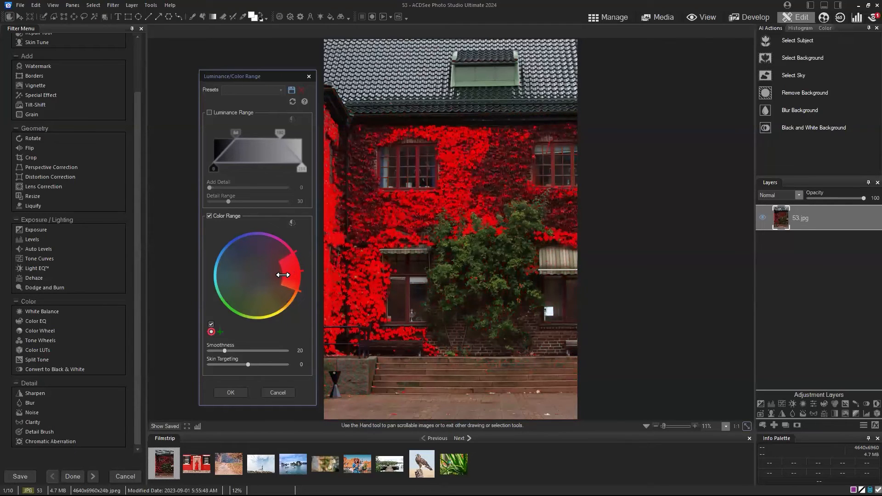
pyautogui.click(209, 216)
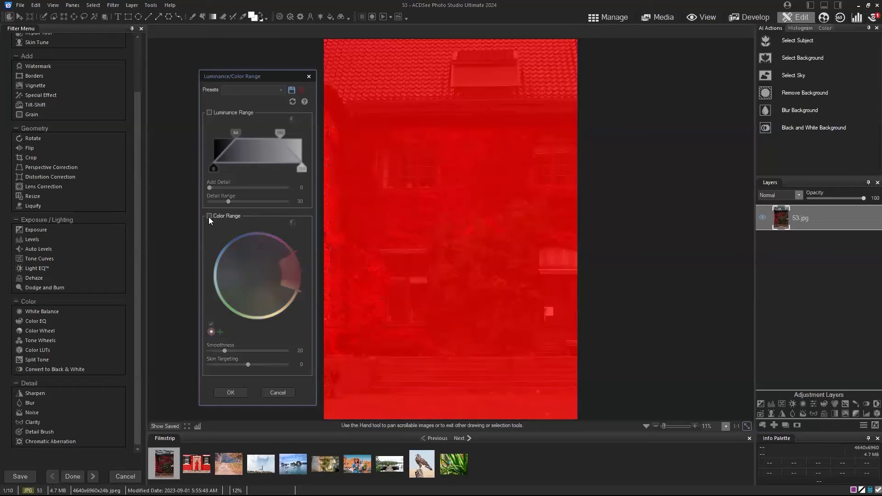
pyautogui.click(209, 216)
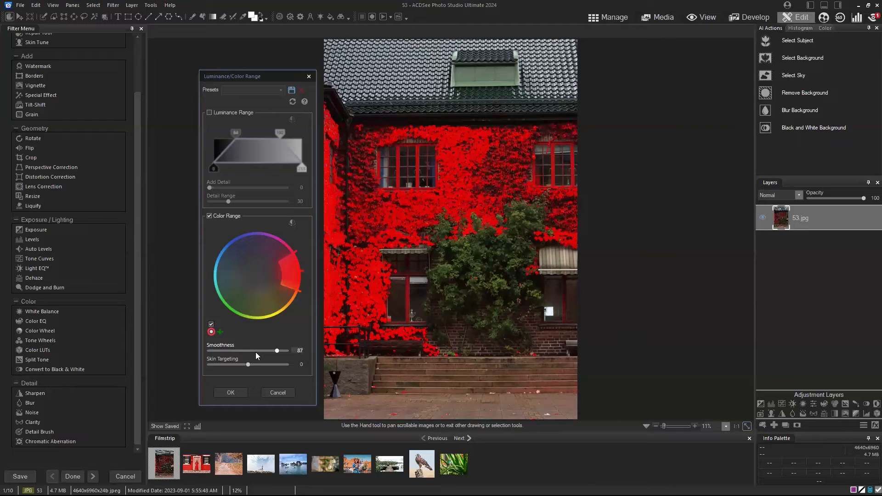
# Set the color range Smoothness to 33 and apply the selection of the red leaves
pyautogui.moveTo(252, 351); pyautogui.dragTo(236, 351)
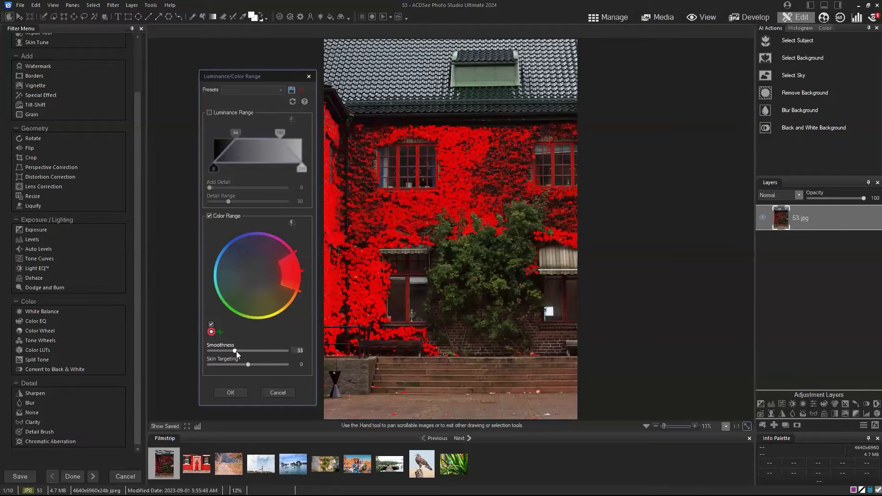
pyautogui.moveTo(234, 351); pyautogui.dragTo(234, 352)
pyautogui.click(231, 393)
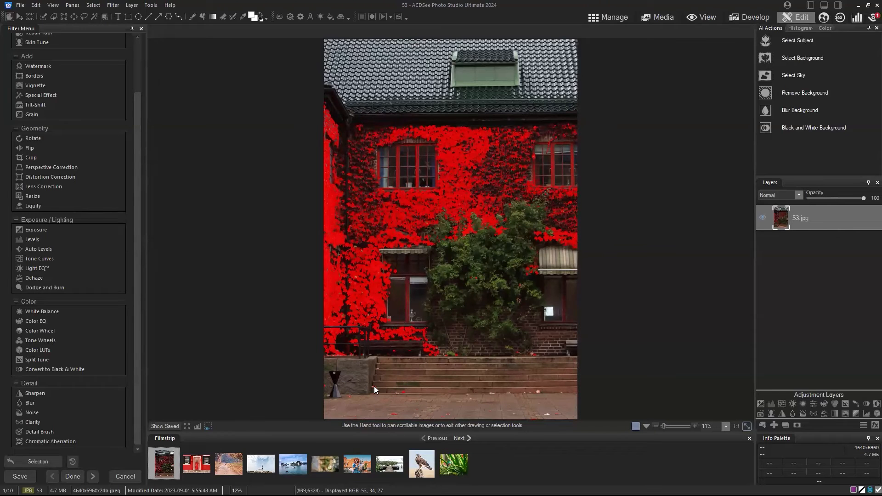
# Examine the red-leaf selection close up around the windows, steps and paving, and return to the full image
pyautogui.click(671, 426)
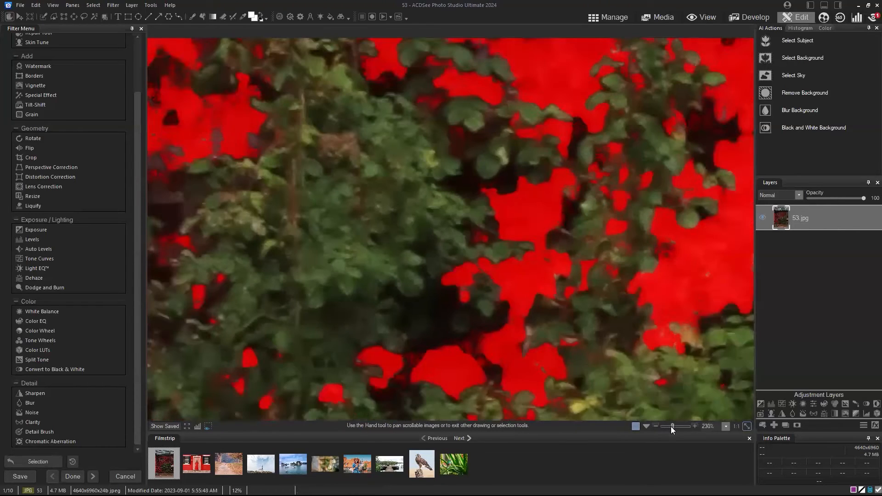
pyautogui.moveTo(719, 368); pyautogui.dragTo(711, 404)
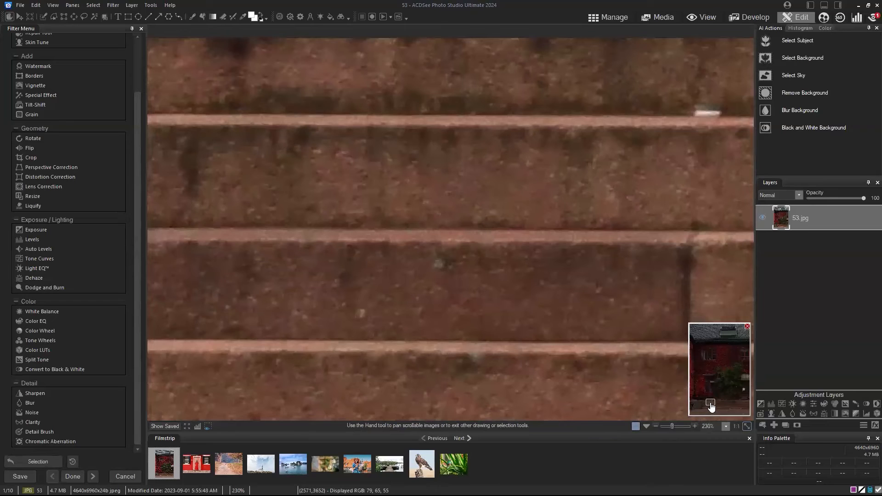
pyautogui.click(666, 427)
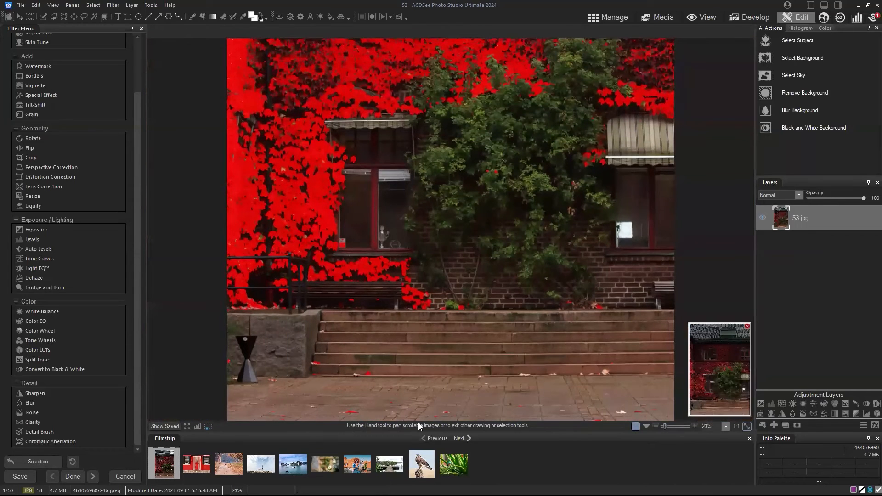
pyautogui.click(666, 427)
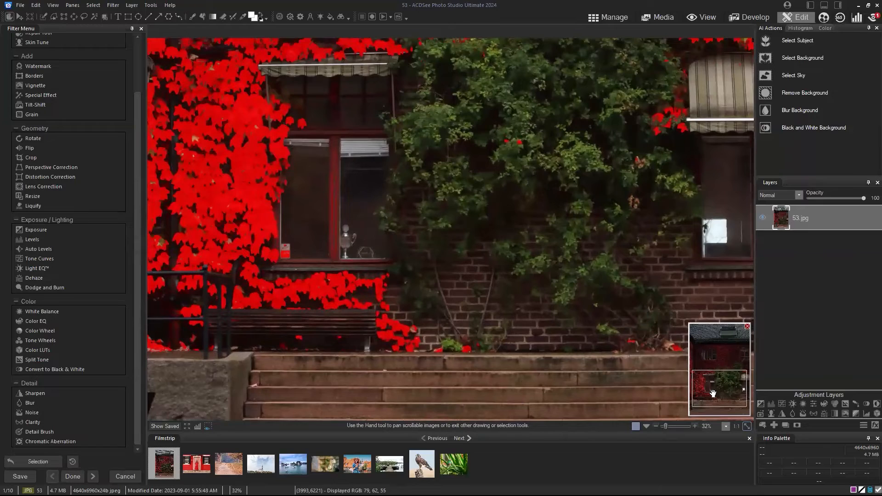
pyautogui.click(713, 394)
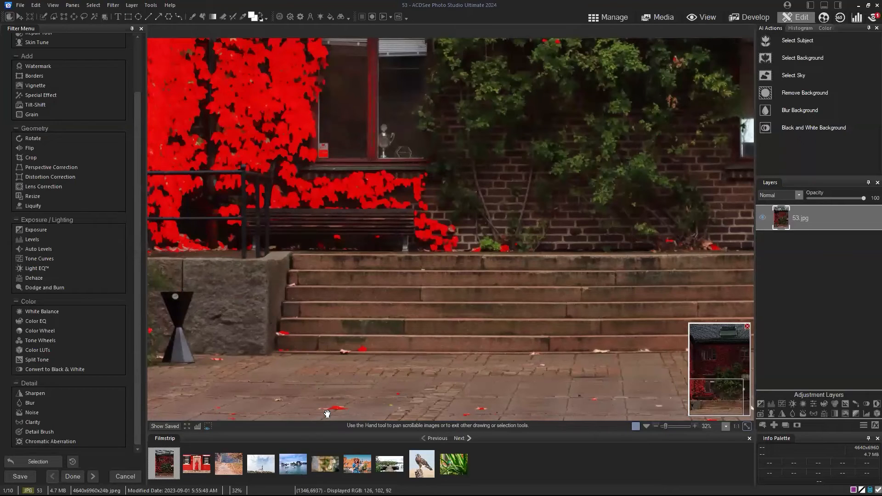
pyautogui.click(747, 427)
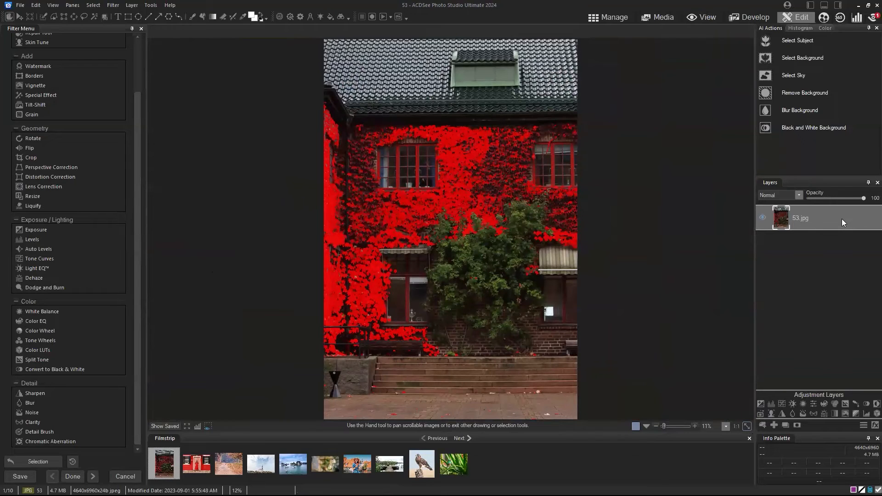
# Copy the selected red leaves onto a new layer and inspect them alone with the 53.jpg layer hidden, restoring it after
pyautogui.hotkey('ctrl', 'c')
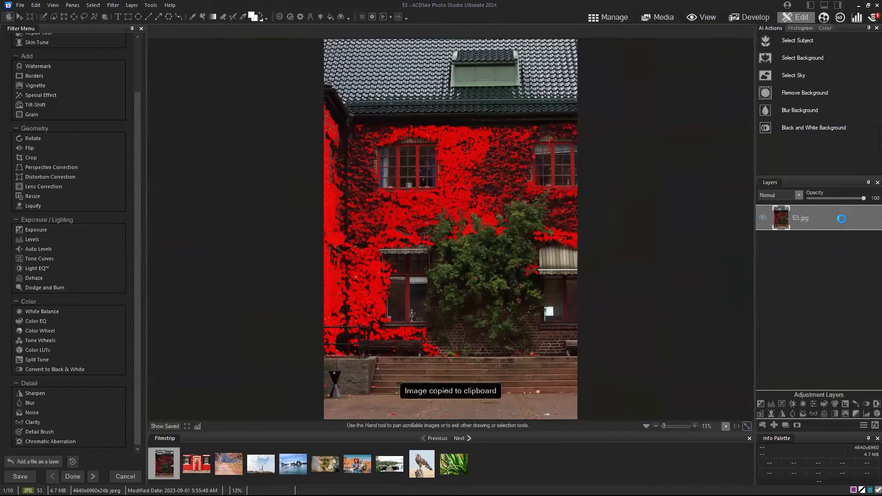
pyautogui.hotkey('ctrl', 'v')
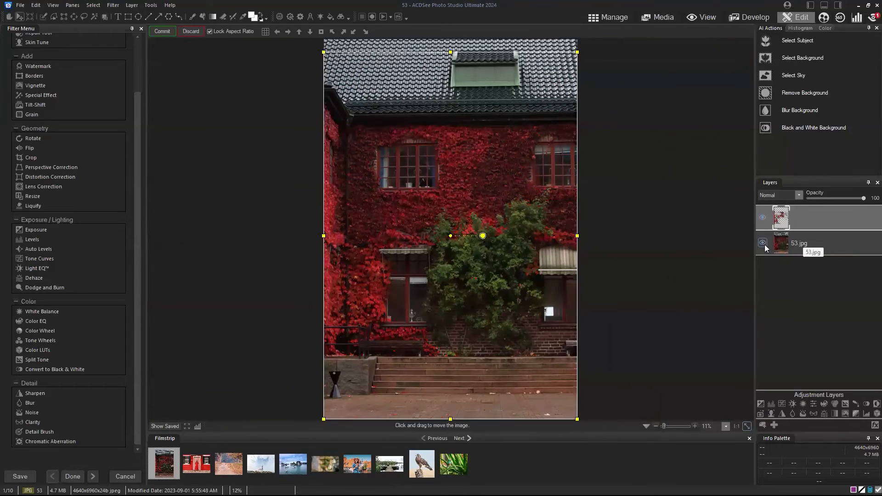
pyautogui.click(763, 242)
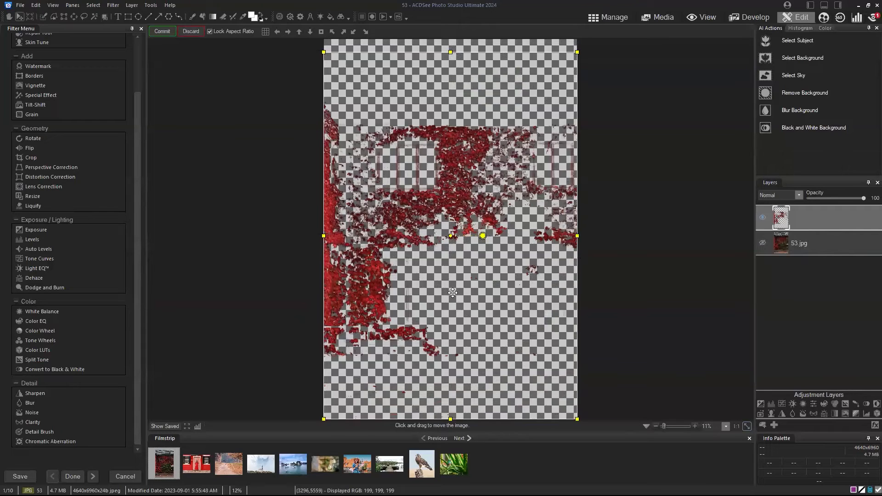
pyautogui.click(763, 242)
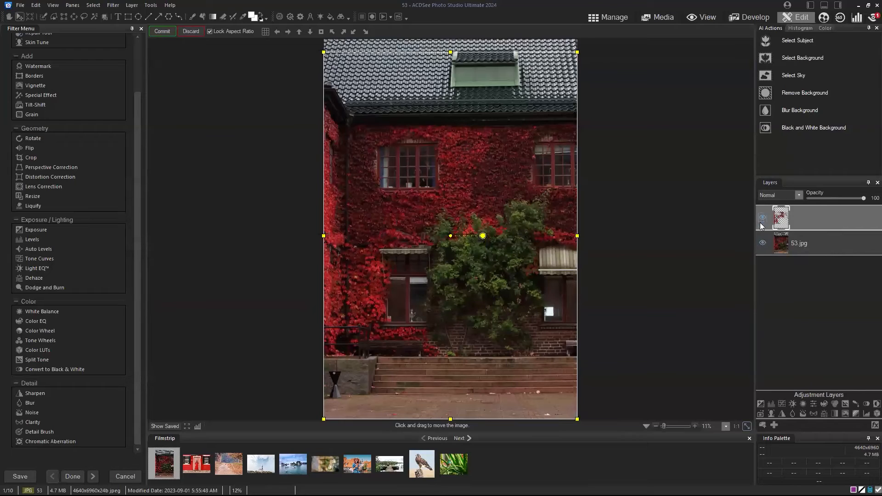
pyautogui.click(763, 243)
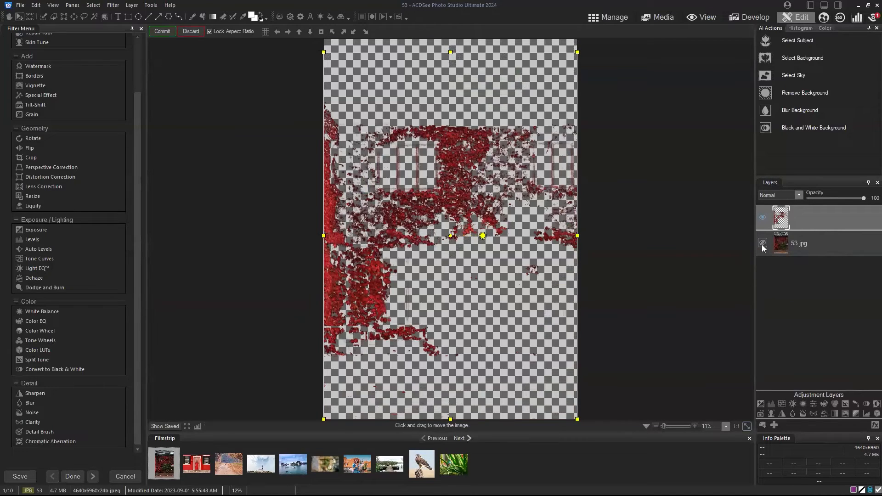
pyautogui.click(763, 244)
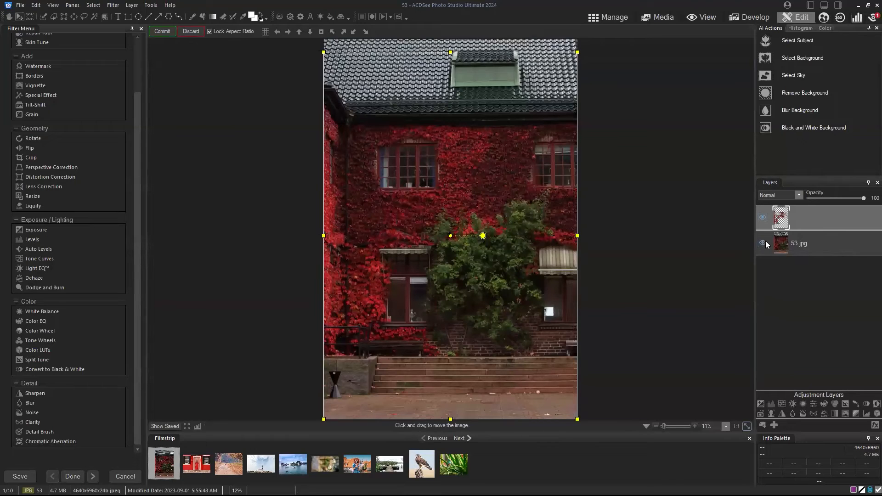
pyautogui.click(765, 240)
pyautogui.click(765, 239)
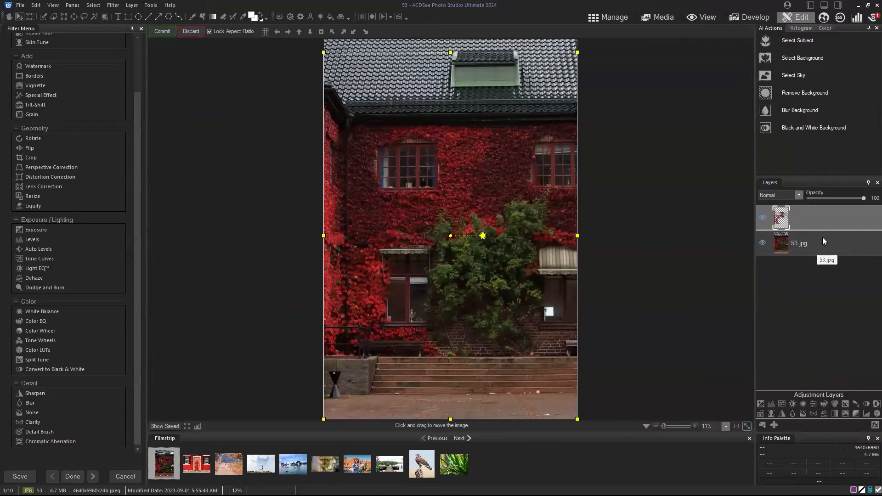
# Add a Color EQ adjustment layer and clip it to the red-leaf layer so it affects only the leaves
pyautogui.click(824, 404)
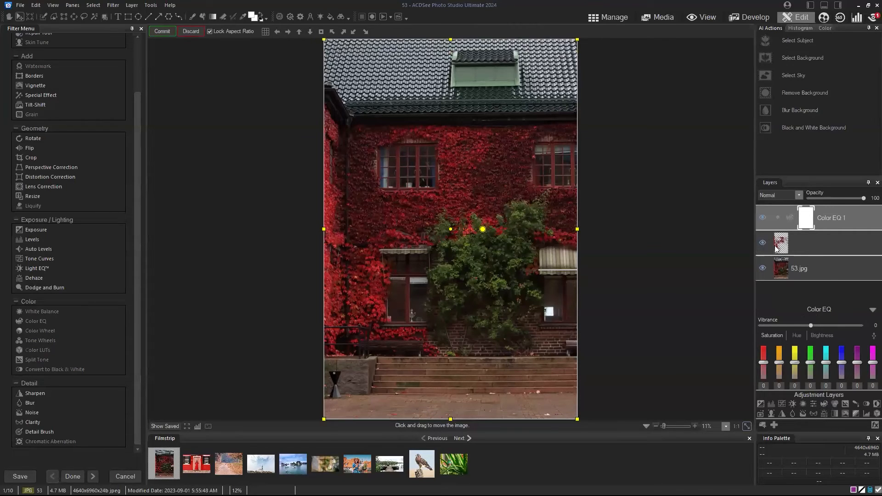
pyautogui.click(762, 266)
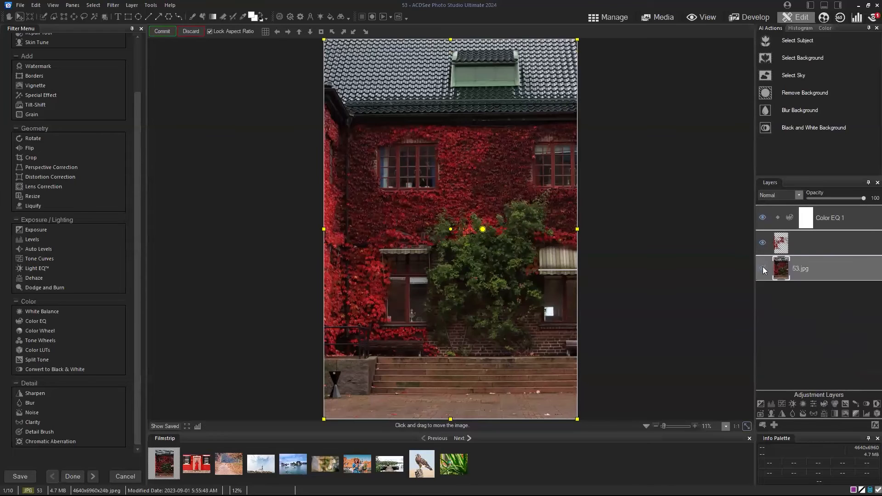
pyautogui.click(763, 267)
pyautogui.click(763, 269)
pyautogui.click(778, 219)
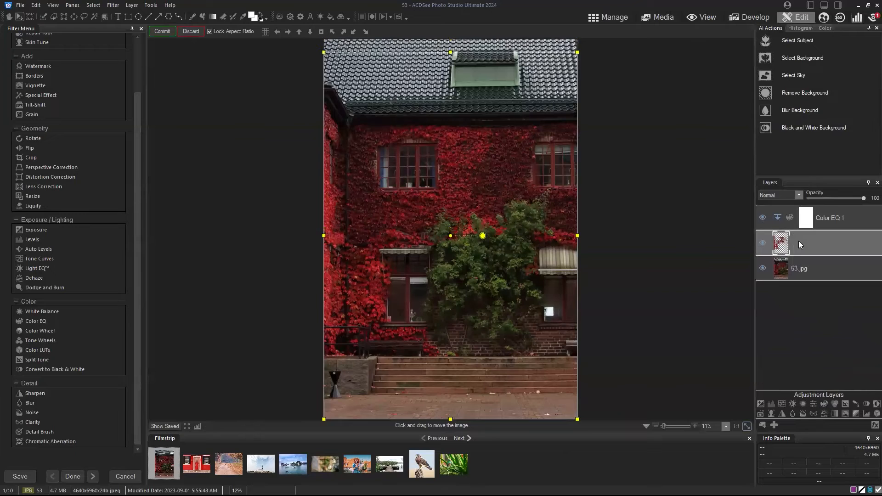
pyautogui.click(814, 218)
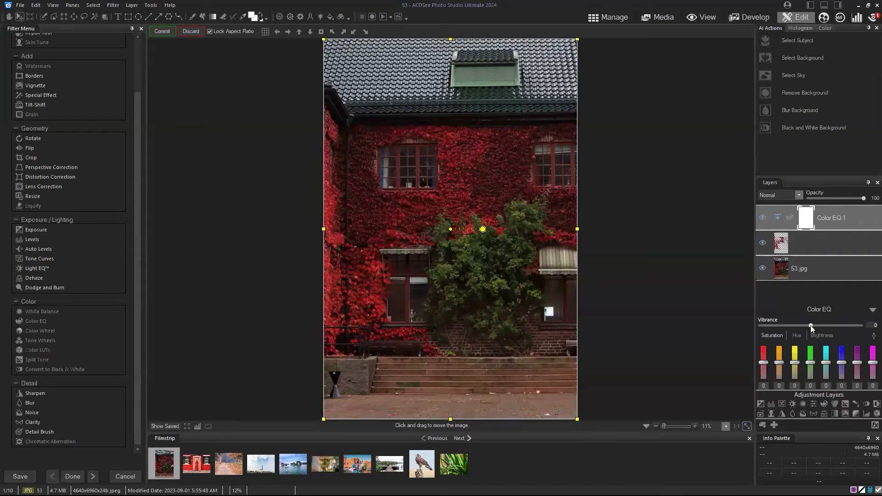
# Try the Color EQ Vibrance at -100 and at 100 on the leaves, and return it to 0
pyautogui.moveTo(810, 327); pyautogui.dragTo(757, 329)
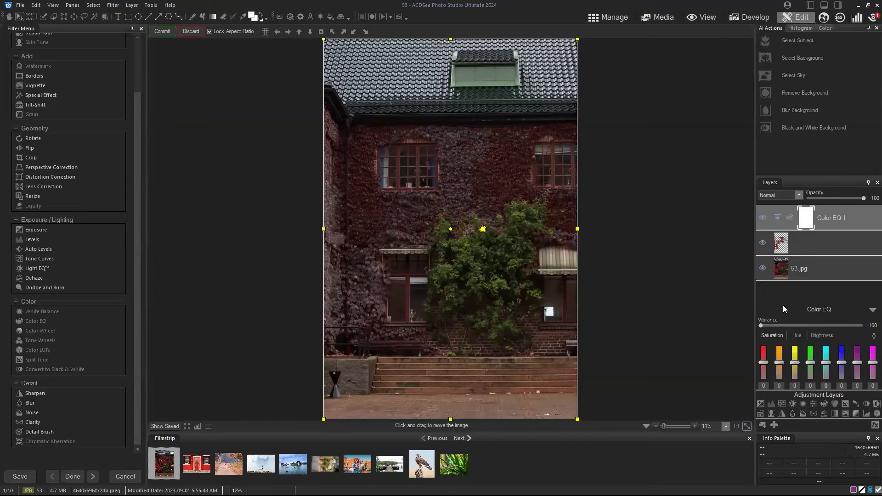
pyautogui.moveTo(761, 325); pyautogui.dragTo(868, 322)
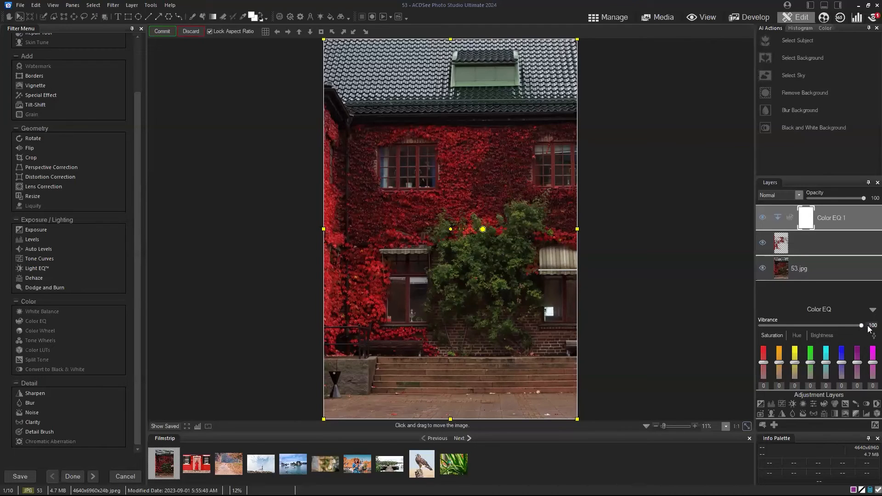
pyautogui.moveTo(861, 325); pyautogui.dragTo(811, 330)
# Shift the Color EQ hue of the reds to -18 to turn the leaves orange
pyautogui.click(797, 338)
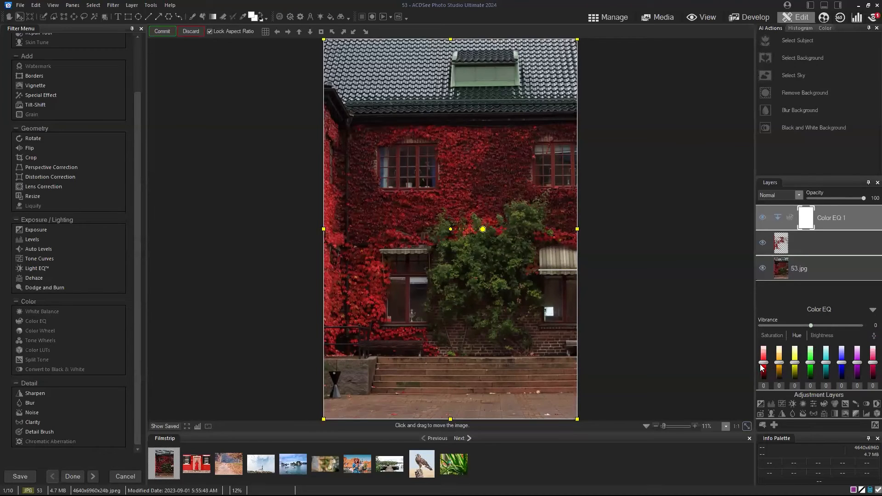
pyautogui.moveTo(763, 362)
pyautogui.mouseDown()
pyautogui.moveTo(765, 346)
pyautogui.moveTo(769, 376)
pyautogui.moveTo(765, 344)
pyautogui.moveTo(766, 365)
pyautogui.mouseUp()
pyautogui.moveTo(767, 365); pyautogui.dragTo(767, 366)
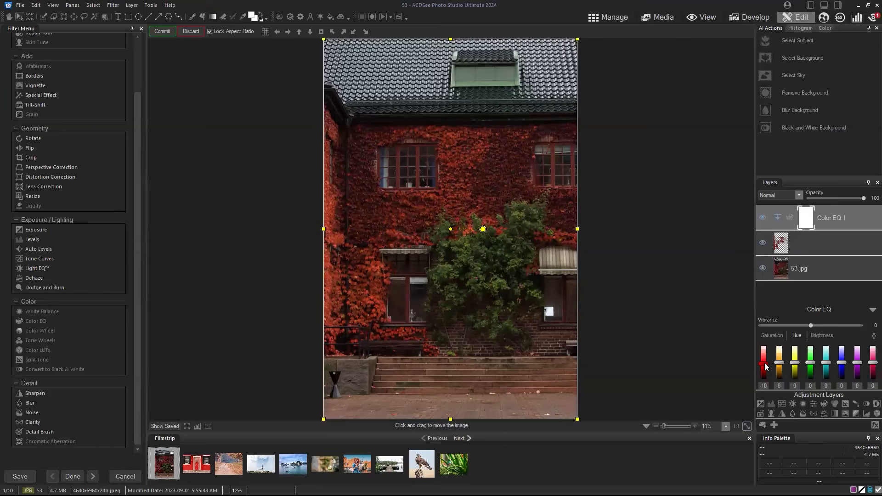
pyautogui.moveTo(766, 366); pyautogui.dragTo(765, 366)
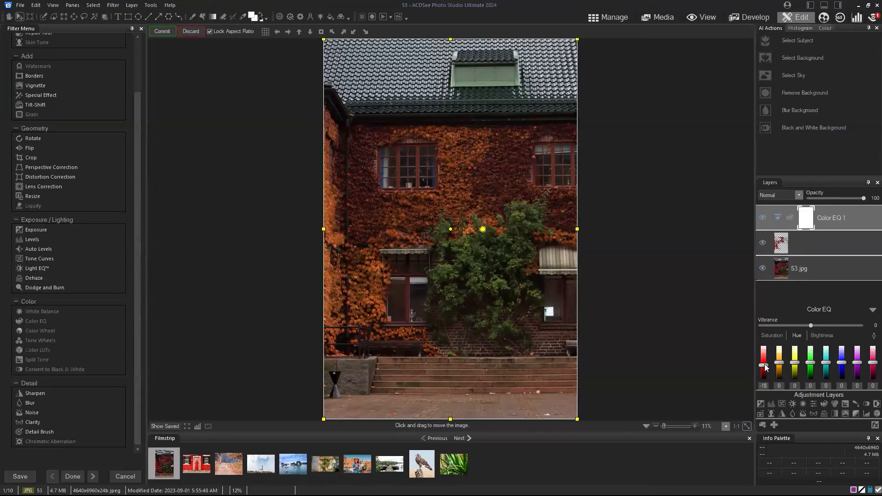
# Make the 53.jpg layer active and commit the pending layer placement so that selections can be made
pyautogui.click(788, 270)
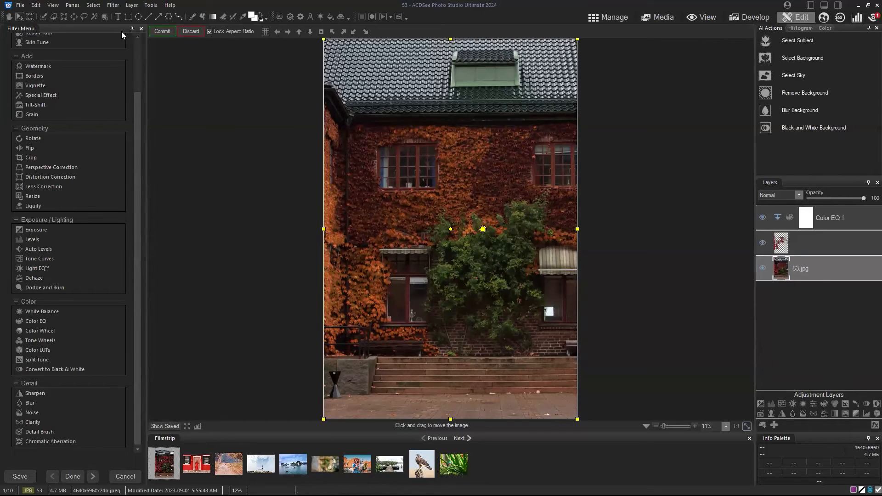
pyautogui.click(93, 6)
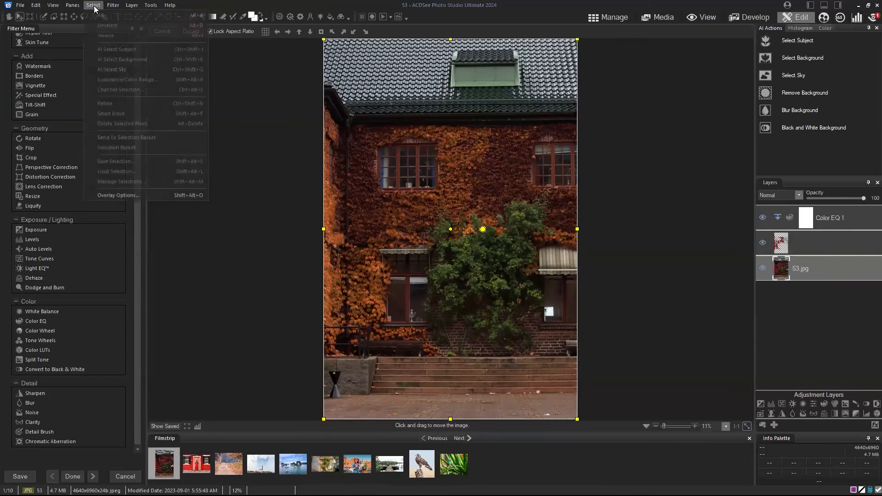
pyautogui.click(361, 4)
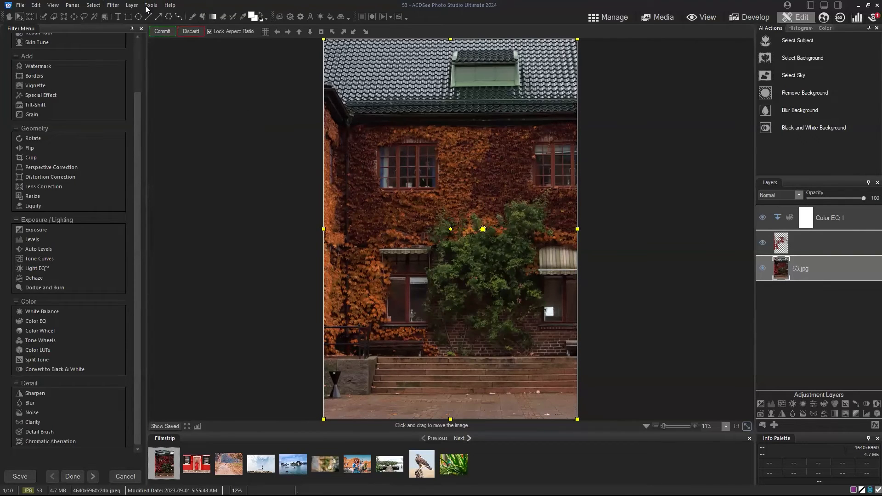
pyautogui.click(111, 6)
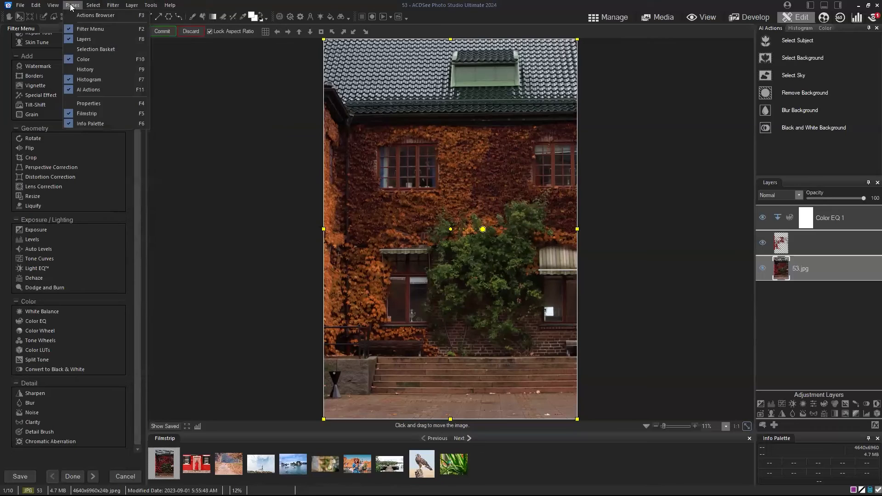
pyautogui.click(341, 4)
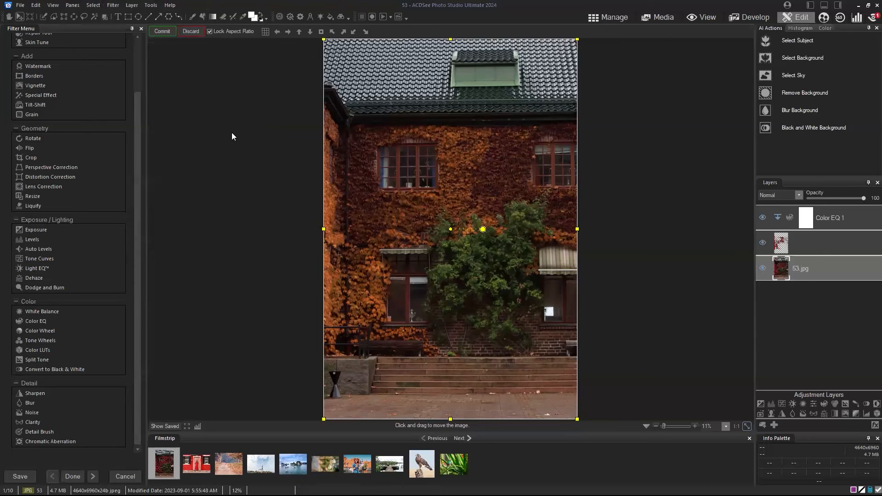
pyautogui.click(162, 31)
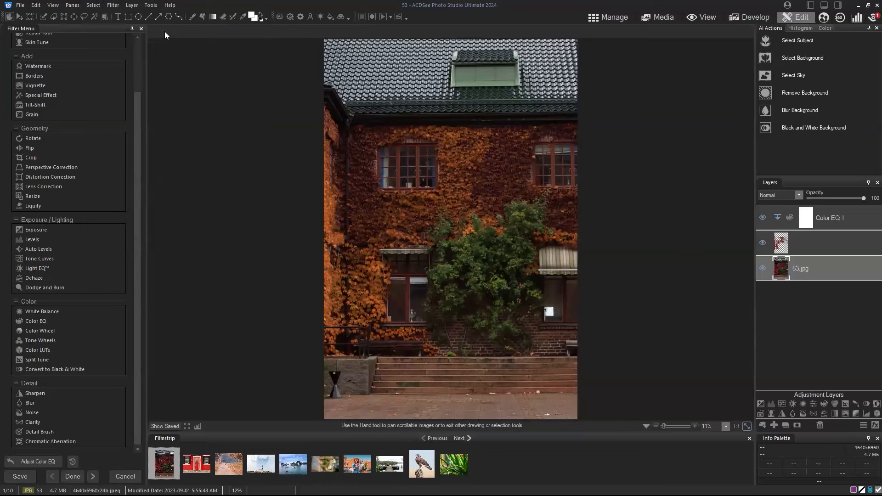
# Start a Luminance/Color Range selection on 53.jpg and limit the color wedge to the more saturated greens of the bush
pyautogui.click(99, 6)
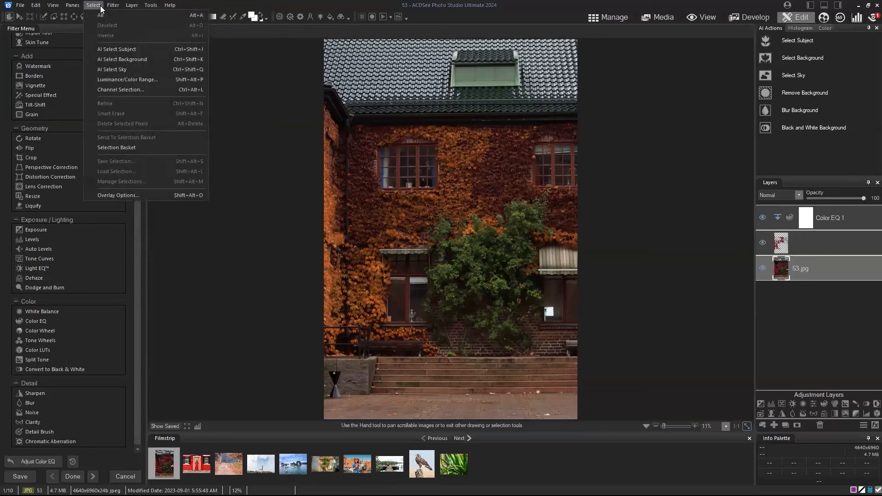
pyautogui.click(119, 83)
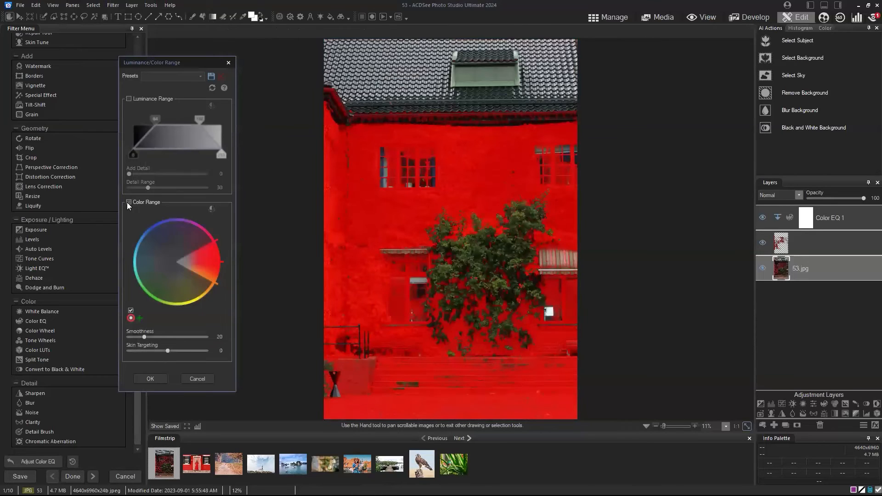
pyautogui.moveTo(211, 261); pyautogui.dragTo(173, 267)
pyautogui.moveTo(162, 288); pyautogui.dragTo(167, 288)
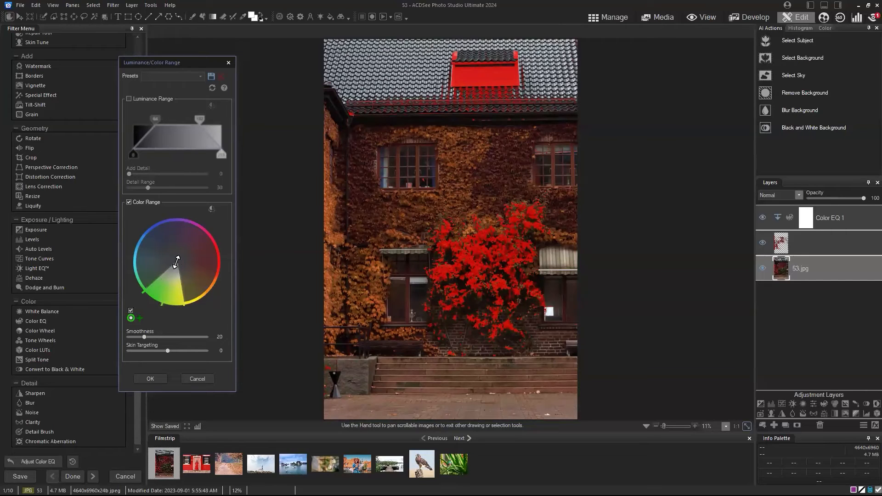
pyautogui.moveTo(177, 262)
pyautogui.mouseDown()
pyautogui.moveTo(172, 279)
pyautogui.moveTo(176, 260)
pyautogui.mouseUp()
pyautogui.moveTo(176, 263); pyautogui.dragTo(172, 281)
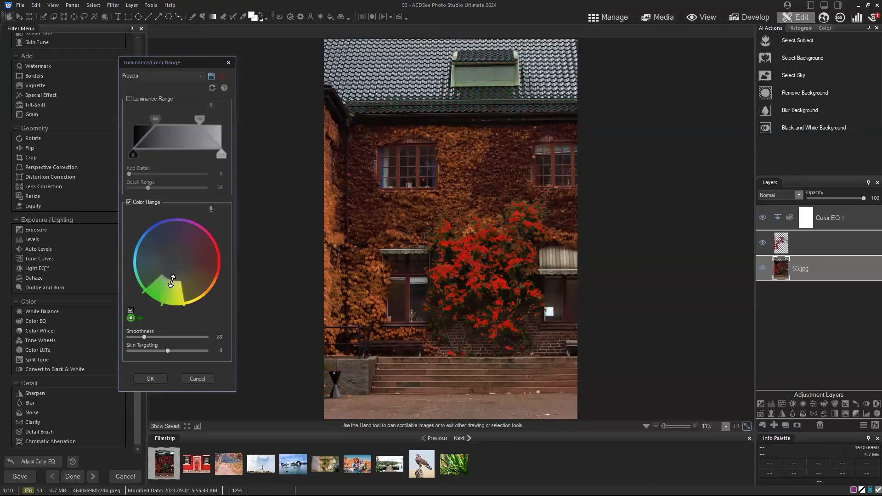
# Increase the color range Smoothness and apply the selection of the green bush
pyautogui.click(158, 337)
pyautogui.moveTo(169, 335); pyautogui.dragTo(166, 336)
pyautogui.click(155, 380)
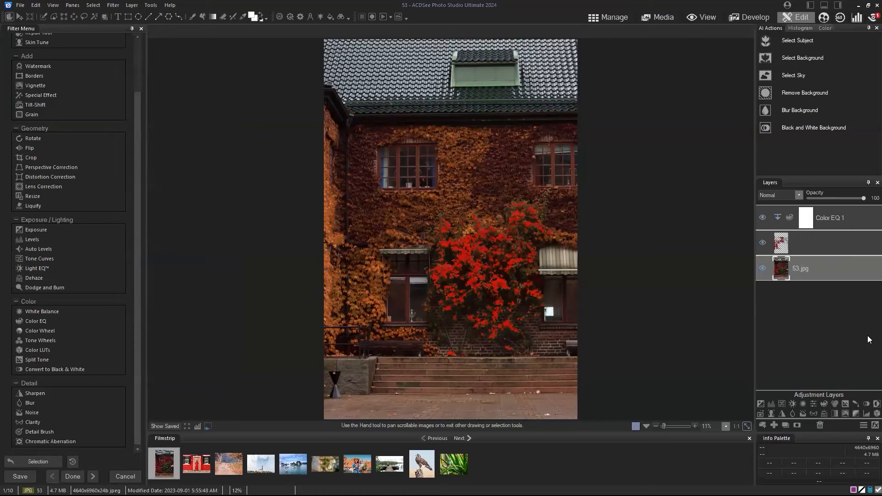
# Copy the selected green foliage onto a new layer, and clip a new Exposure adjustment layer to it
pyautogui.hotkey('ctrl', 'c')
pyautogui.hotkey('ctrl', 'v')
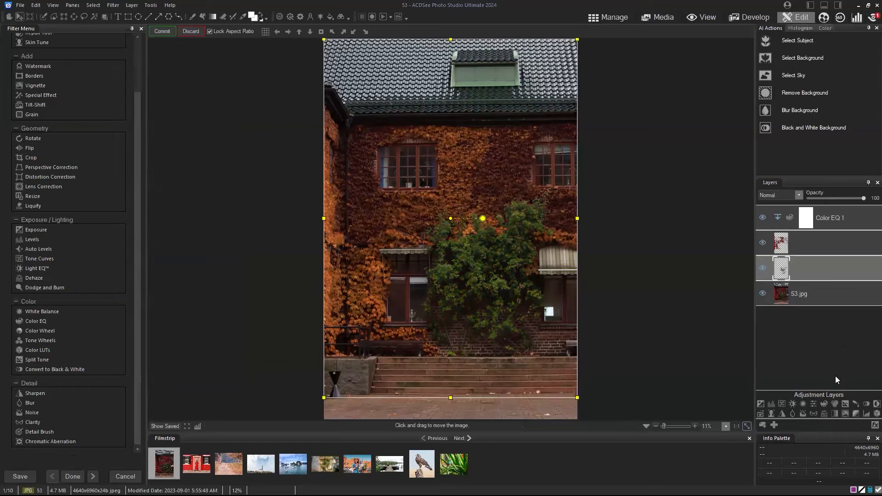
pyautogui.click(760, 403)
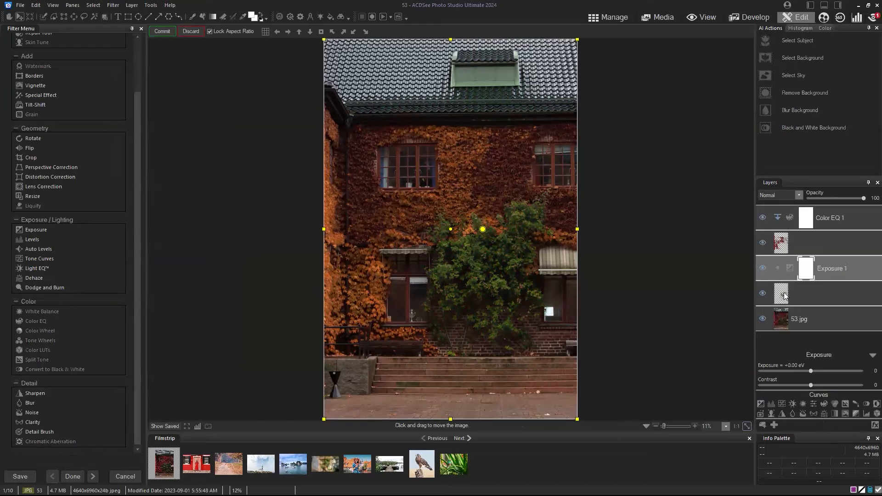
pyautogui.click(785, 297)
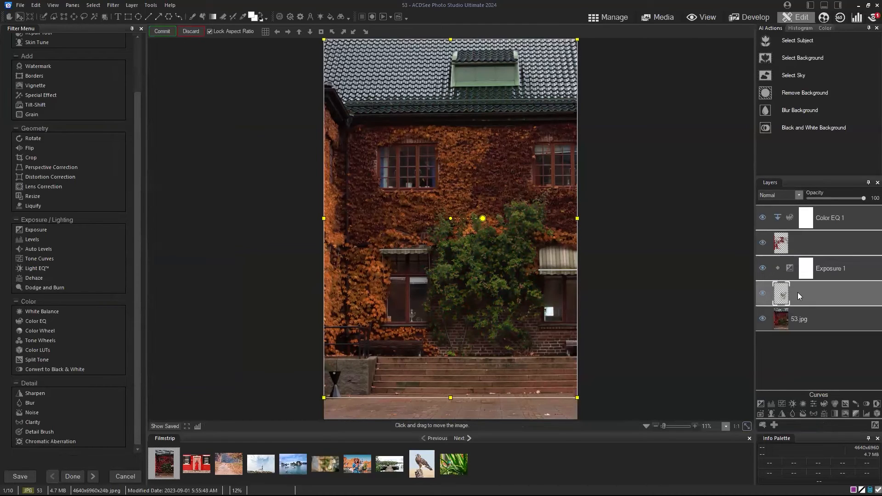
pyautogui.click(833, 270)
pyautogui.click(818, 293)
pyautogui.click(163, 32)
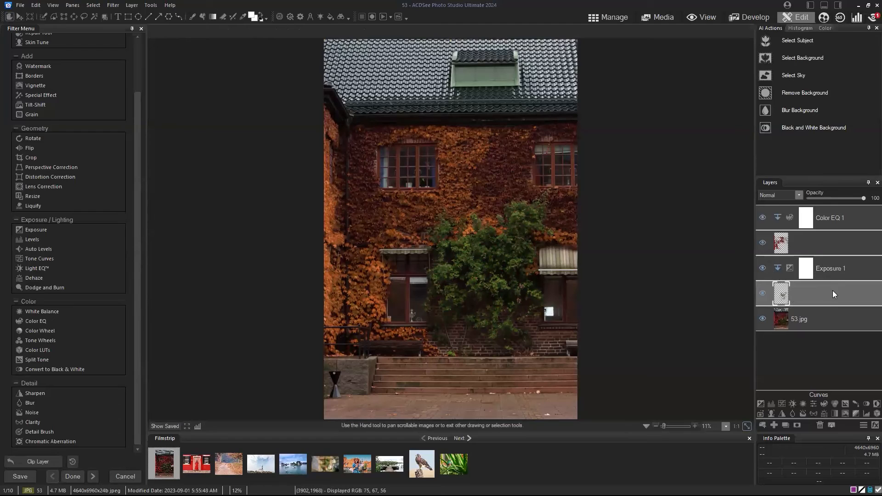
# Brighten the green foliage in the Exposure 1 layer with Exposure 53 (+1.06 eV) and Contrast 25
pyautogui.moveTo(770, 403); pyautogui.dragTo(838, 269)
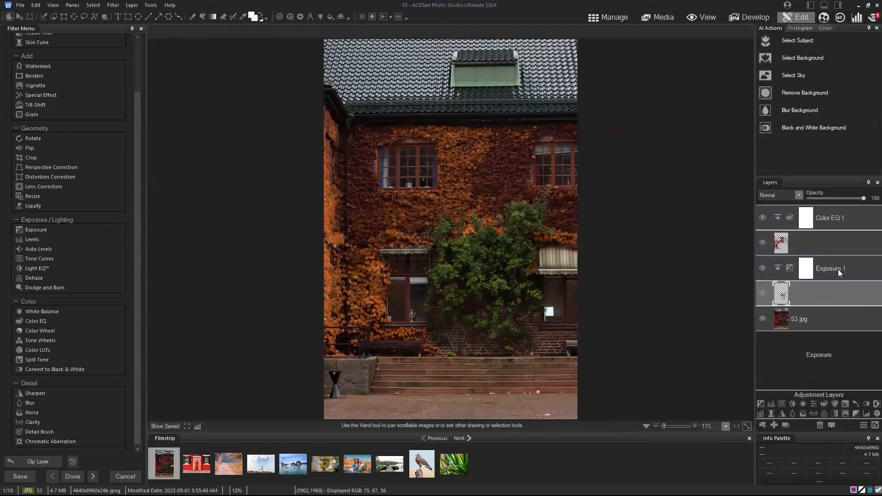
pyautogui.click(838, 270)
pyautogui.moveTo(812, 371); pyautogui.dragTo(837, 370)
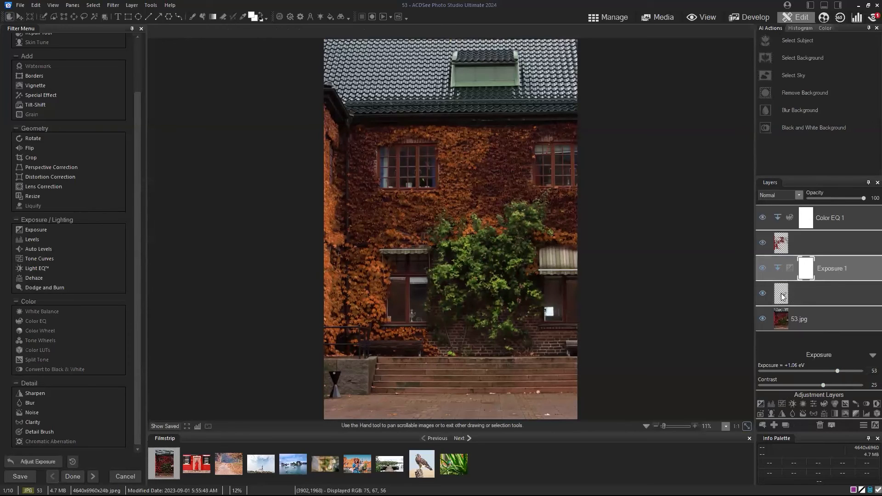
# Compare the bush with the Exposure 1 layer hidden and shown
pyautogui.click(764, 269)
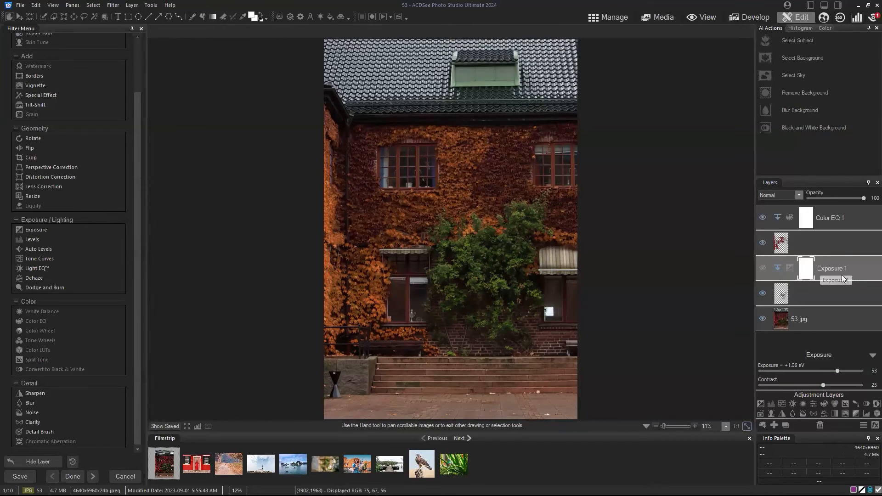
pyautogui.click(762, 268)
pyautogui.click(762, 268)
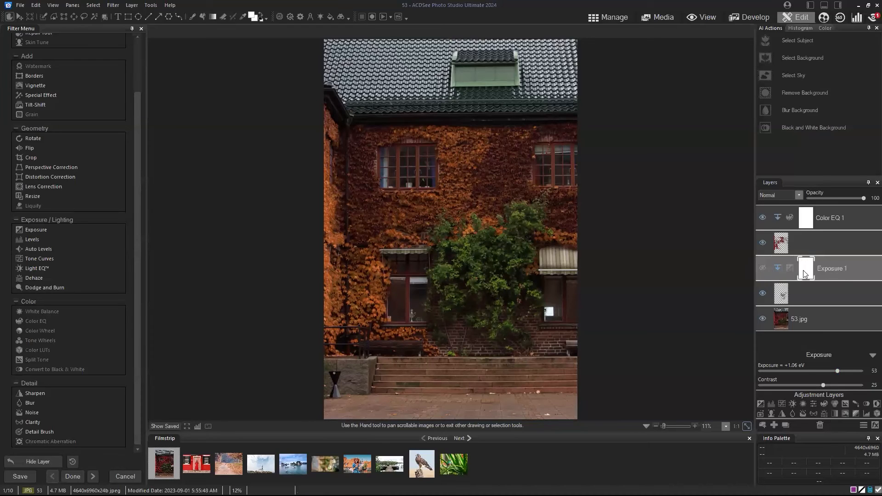
# Compare the bush repeatedly without and with the Exposure 1 adjustment, and view the saved version of photo 53
pyautogui.click(762, 269)
pyautogui.click(763, 268)
pyautogui.click(763, 268)
pyautogui.click(763, 269)
pyautogui.click(763, 268)
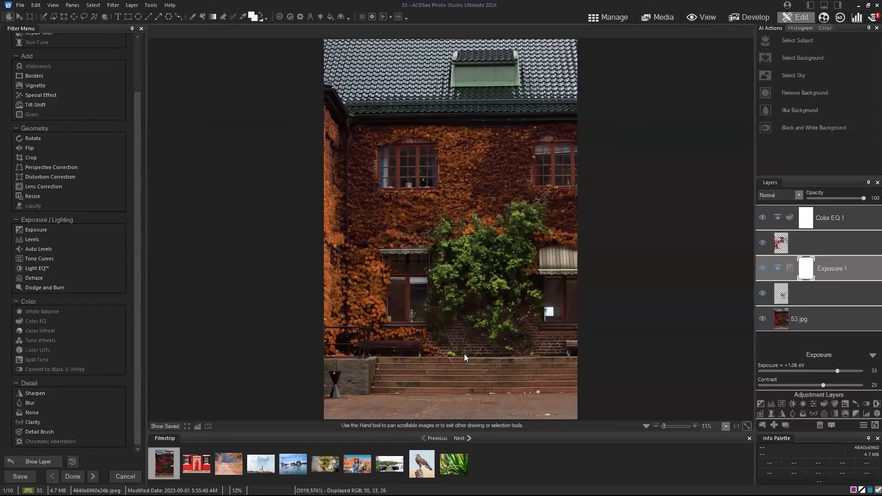
pyautogui.click(173, 429)
# Cancel the edit of photo 53, discard its changes, and open photo 1891 in Edit mode
pyautogui.click(125, 477)
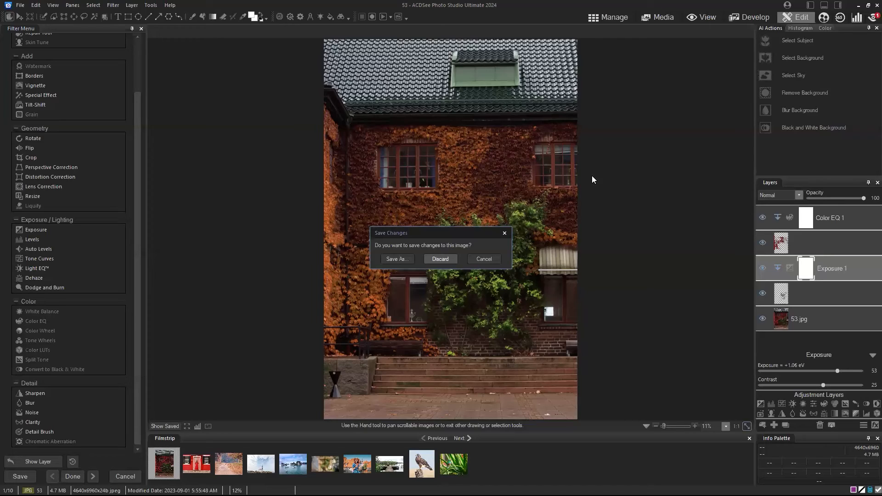
pyautogui.press('Return')
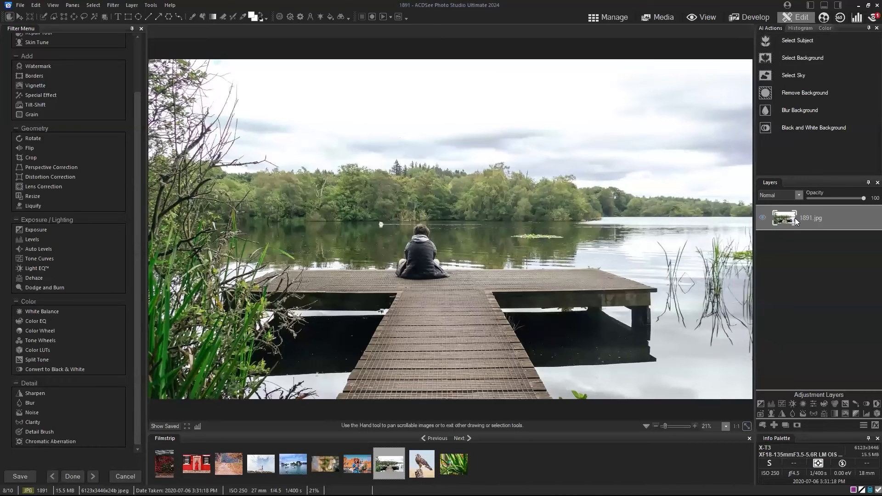
# Start a Luminance/Color Range selection on photo 1891, enable Luminance Range, and set its upper handles to 1 and 255
pyautogui.click(94, 5)
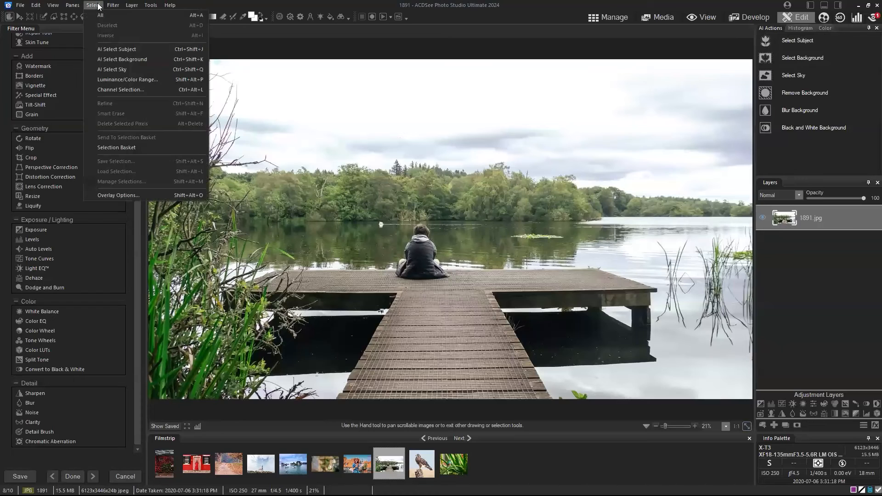
pyautogui.click(118, 82)
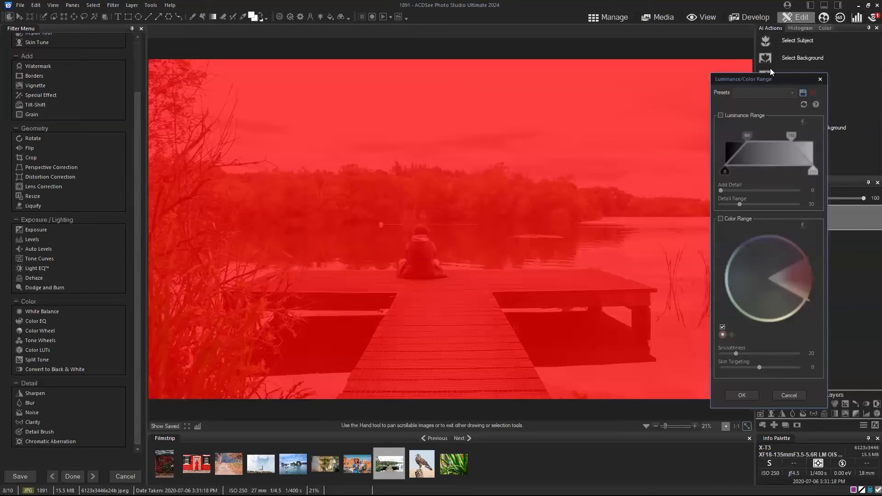
pyautogui.click(729, 102)
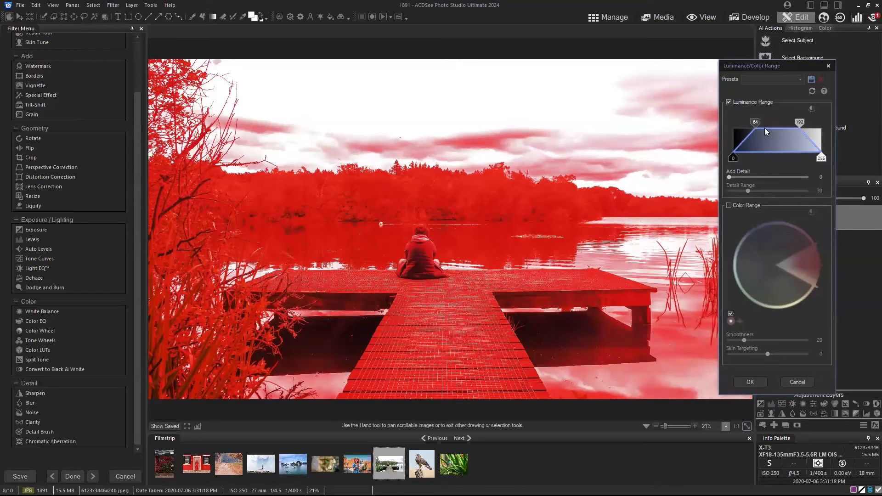
pyautogui.moveTo(755, 122); pyautogui.dragTo(734, 122)
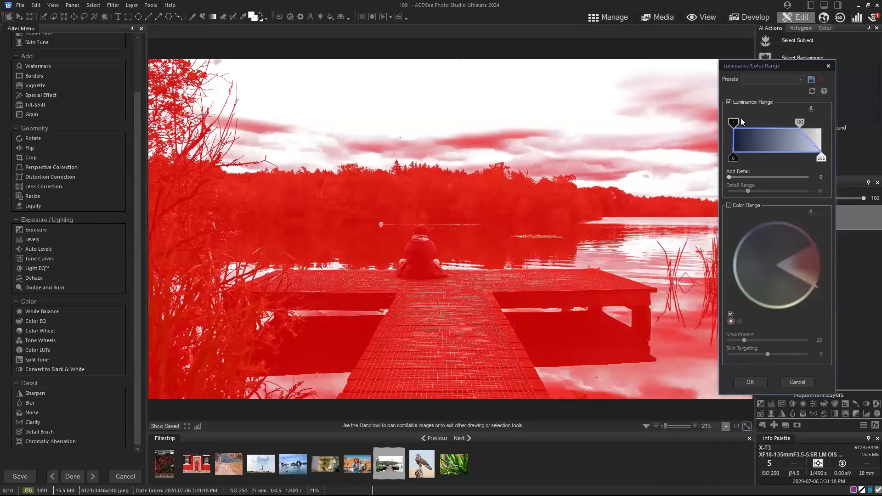
pyautogui.moveTo(801, 123); pyautogui.dragTo(821, 122)
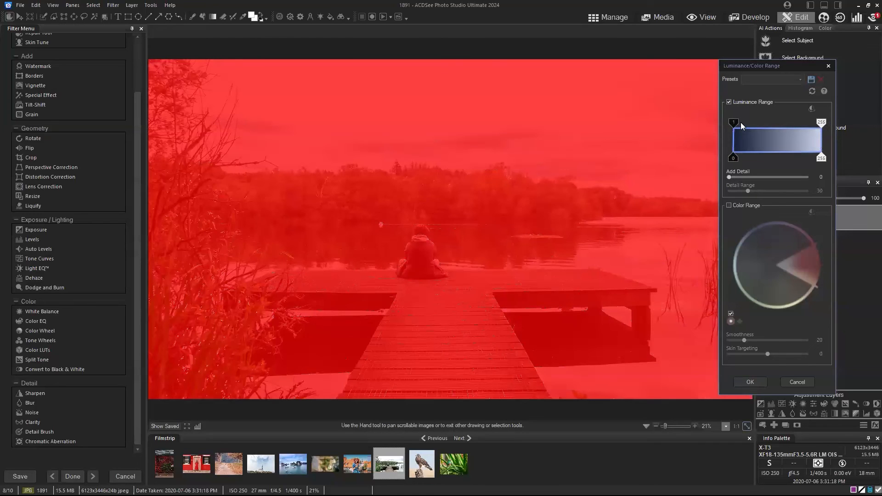
# Try raising the dark limit of the luminance range to 50 and 100, and lowering its bright limit to 200
pyautogui.moveTo(734, 122); pyautogui.dragTo(750, 122)
pyautogui.moveTo(753, 124); pyautogui.dragTo(773, 124)
pyautogui.moveTo(772, 158)
pyautogui.mouseDown()
pyautogui.moveTo(749, 158)
pyautogui.moveTo(756, 155)
pyautogui.mouseUp()
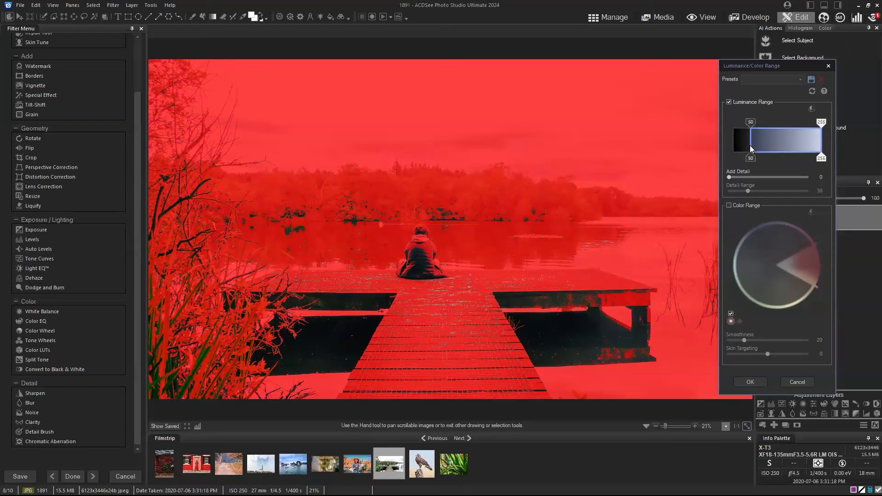
pyautogui.moveTo(750, 122); pyautogui.dragTo(770, 157)
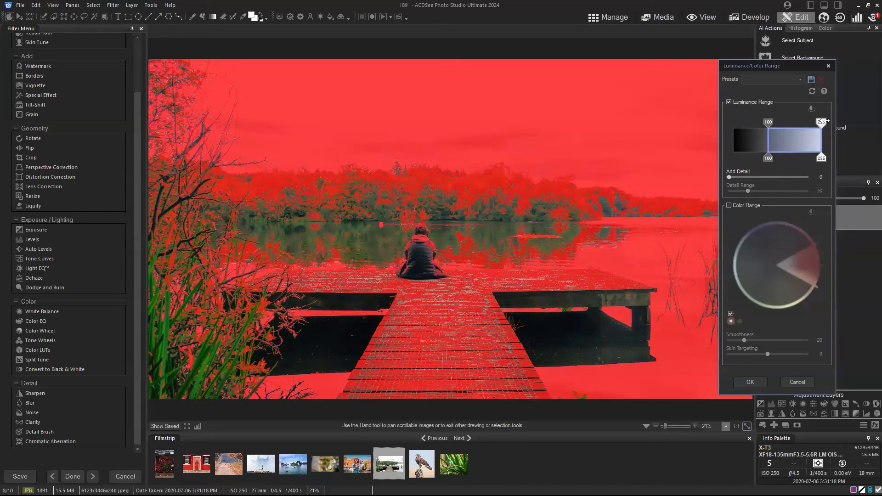
pyautogui.moveTo(822, 123); pyautogui.dragTo(802, 128)
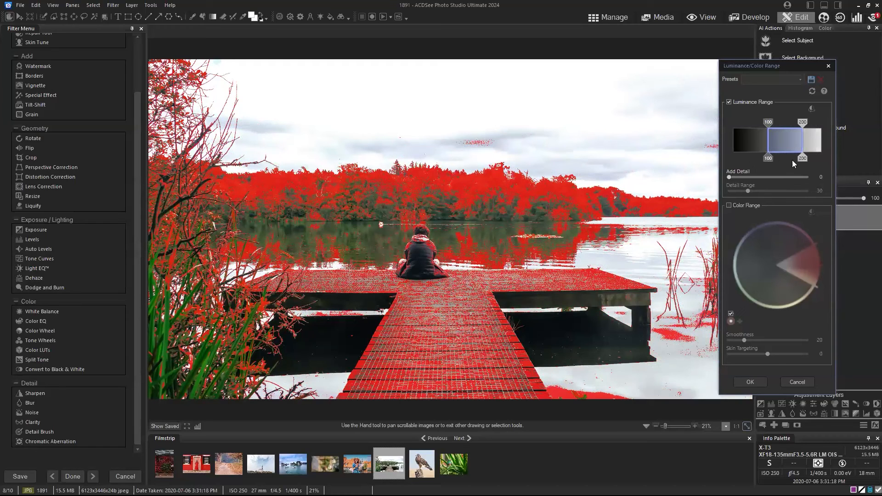
# Try feathering the dark edge of the luminance range down to 0 and 19, and return it to 100
pyautogui.moveTo(768, 158); pyautogui.dragTo(725, 161)
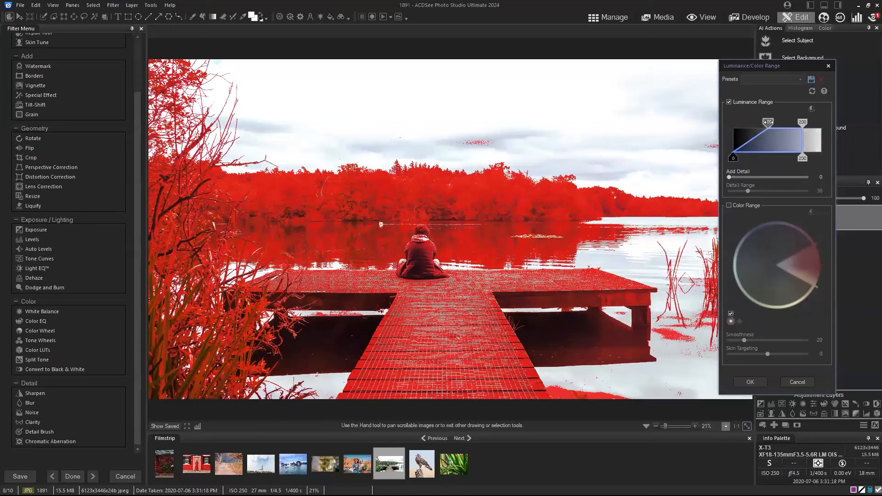
pyautogui.moveTo(732, 158)
pyautogui.mouseDown()
pyautogui.moveTo(752, 154)
pyautogui.moveTo(722, 158)
pyautogui.moveTo(747, 158)
pyautogui.mouseUp()
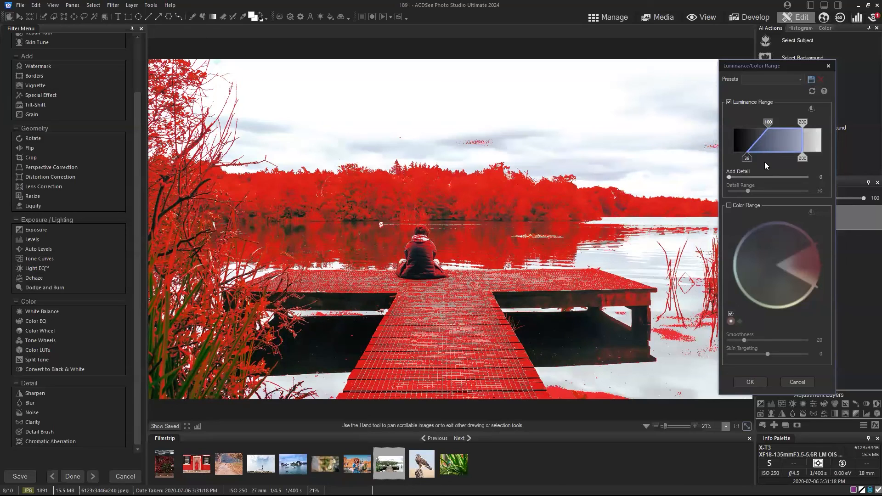
pyautogui.moveTo(747, 158); pyautogui.dragTo(768, 158)
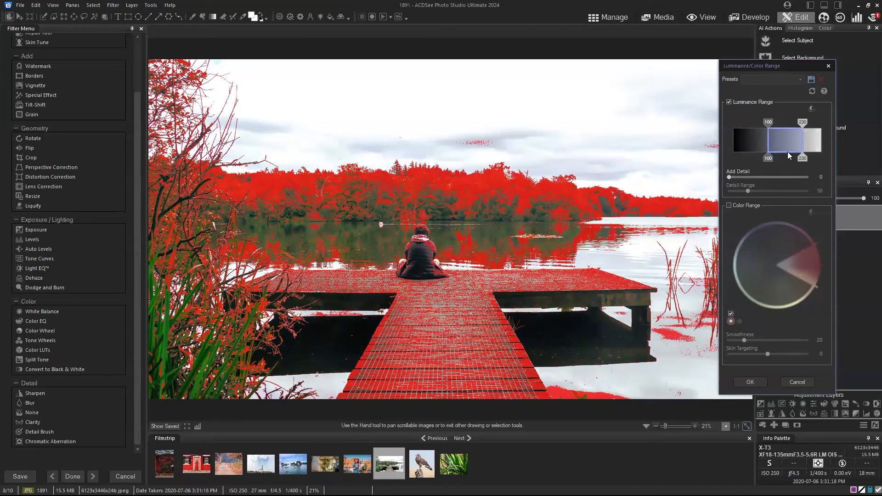
# Restrict the luminance range to the highlights, from 200 to 255 with hard edges at both ends
pyautogui.moveTo(803, 121); pyautogui.dragTo(823, 122)
pyautogui.moveTo(769, 121); pyautogui.dragTo(796, 123)
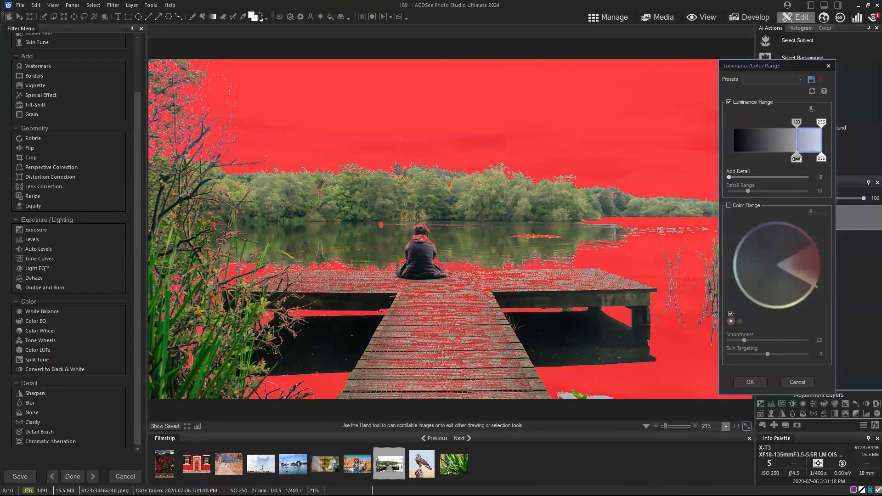
pyautogui.moveTo(798, 159)
pyautogui.mouseDown()
pyautogui.moveTo(780, 166)
pyautogui.moveTo(797, 167)
pyautogui.mouseUp()
pyautogui.moveTo(796, 121); pyautogui.dragTo(800, 121)
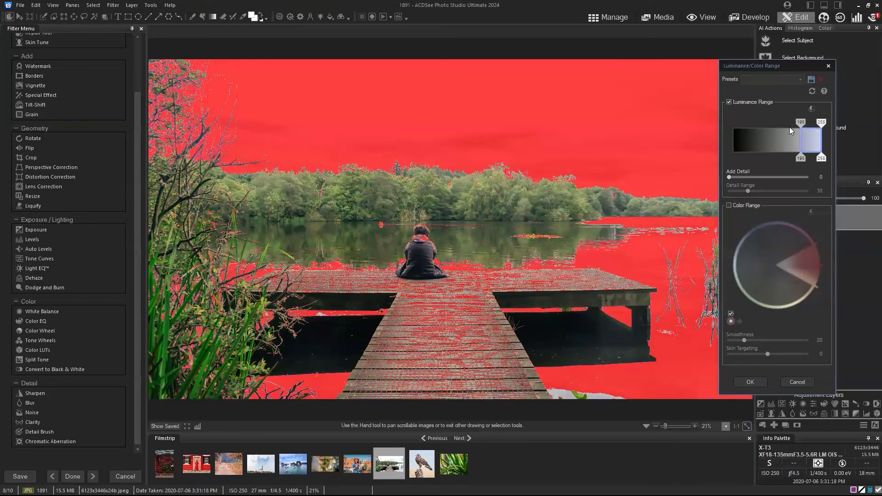
pyautogui.moveTo(801, 122)
pyautogui.mouseDown()
pyautogui.moveTo(810, 122)
pyautogui.moveTo(800, 123)
pyautogui.mouseUp()
pyautogui.moveTo(800, 122); pyautogui.dragTo(802, 121)
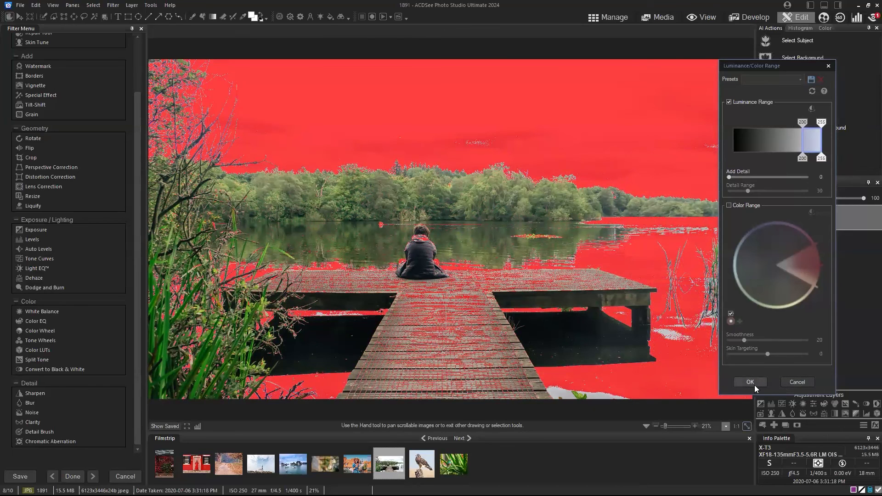
# Increase Add Detail for the luminance range and apply the highlight selection
pyautogui.moveTo(729, 177); pyautogui.dragTo(773, 176)
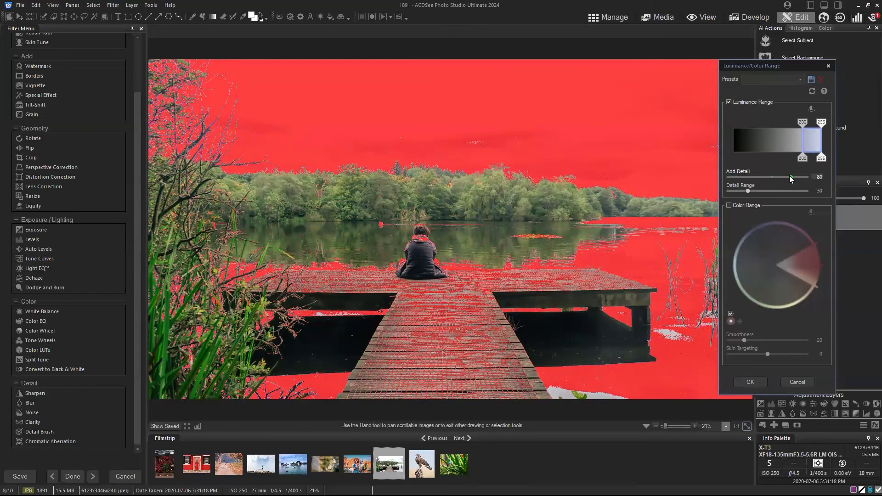
pyautogui.moveTo(785, 178); pyautogui.dragTo(778, 181)
pyautogui.click(751, 382)
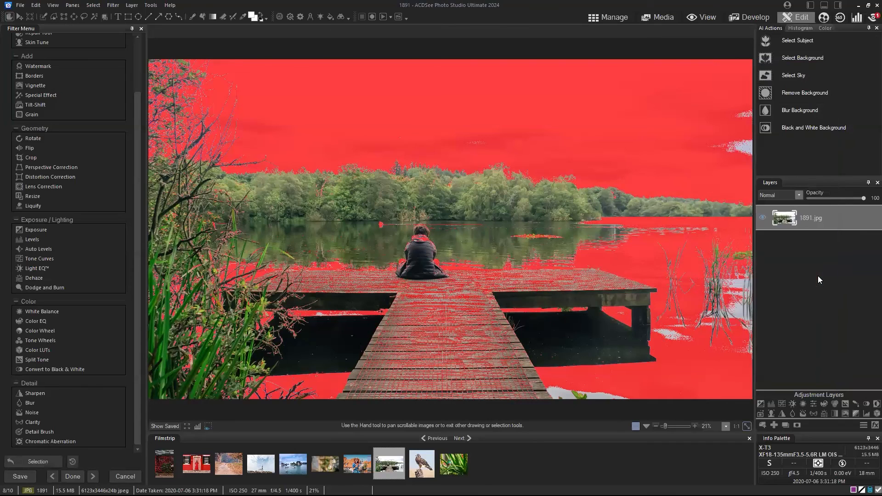
# Copy the selected highlights onto a new layer, and clip a new Exposure adjustment layer to it
pyautogui.hotkey('ctrl', 'c')
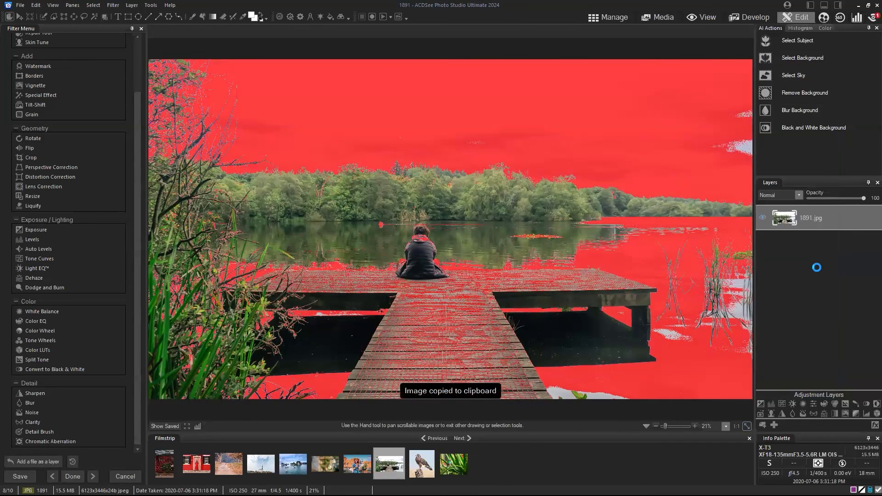
pyautogui.hotkey('ctrl', 'v')
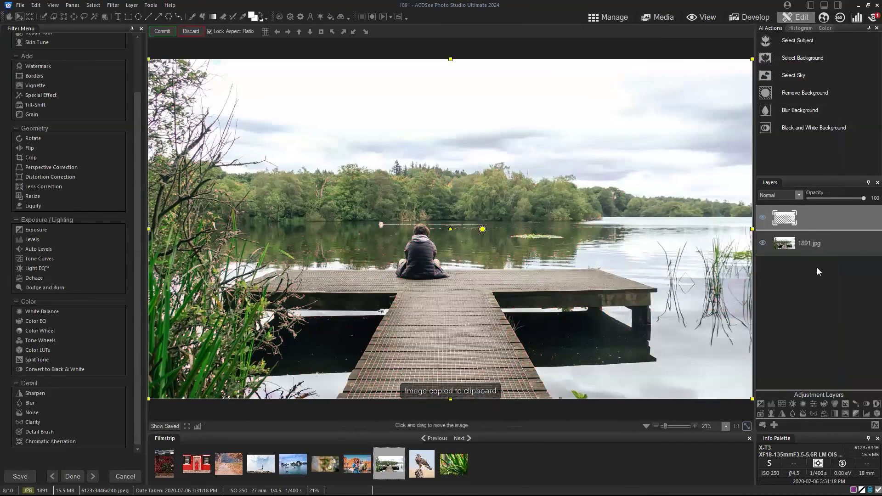
pyautogui.click(761, 405)
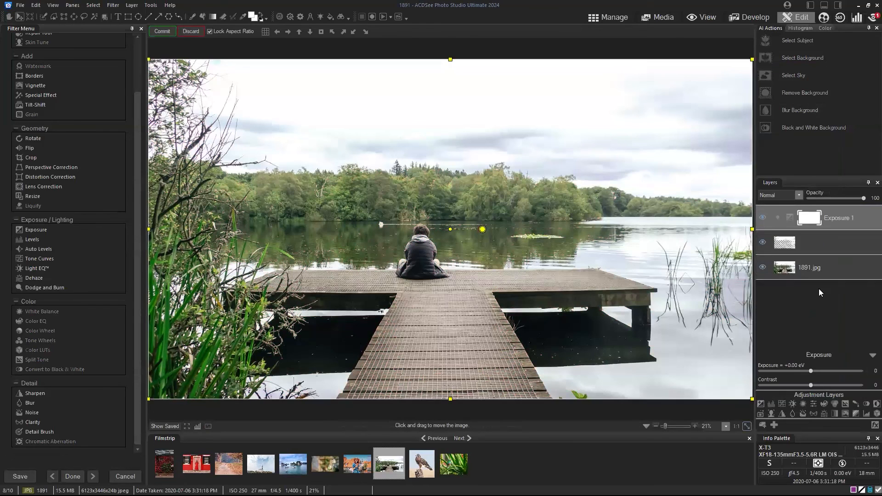
pyautogui.click(777, 219)
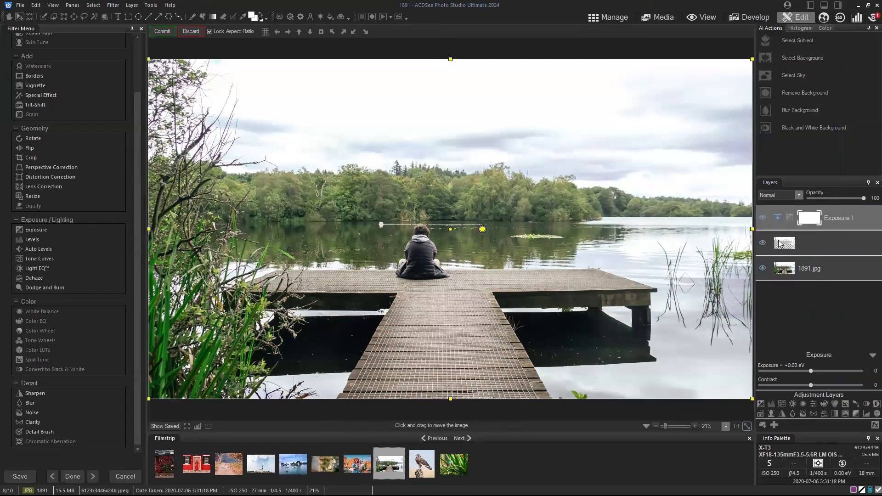
# Inspect the copied highlights layer on its own by hiding the 1891.jpg layer, and show that layer again
pyautogui.click(782, 243)
pyautogui.click(762, 268)
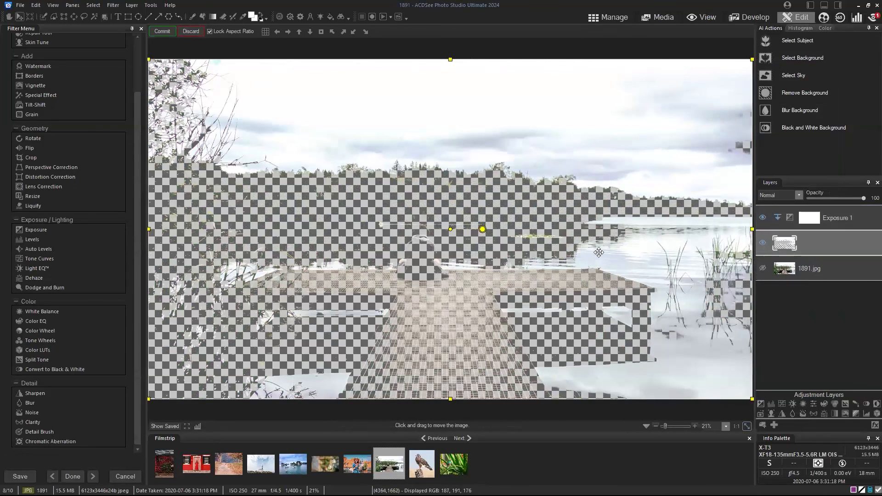
pyautogui.click(762, 268)
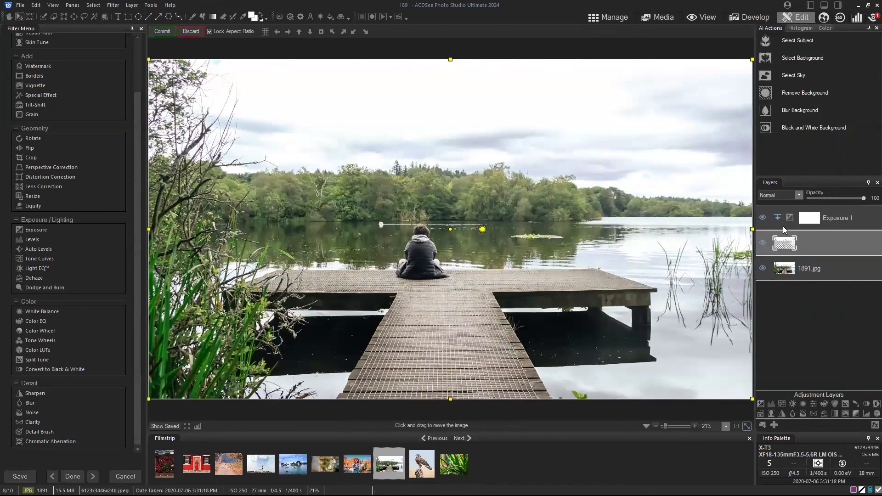
# Darken the highlights in the Exposure 1 layer with Exposure -55 (-1.10 eV)
pyautogui.click(835, 219)
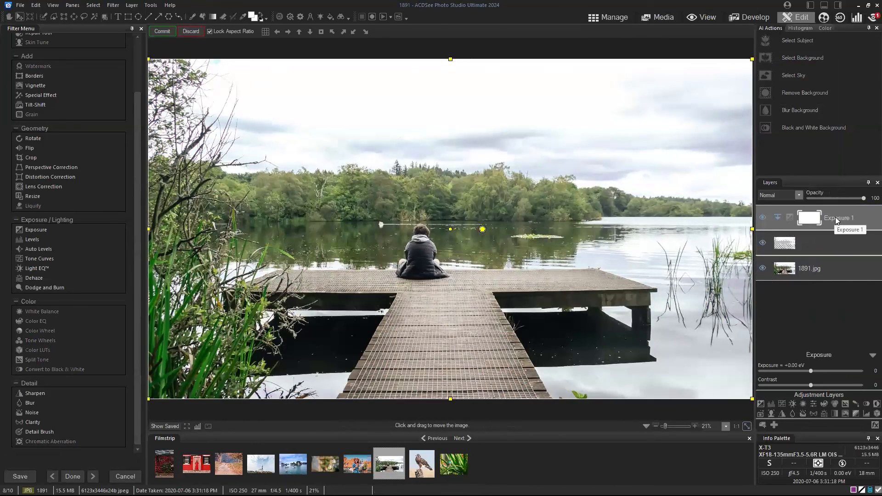
pyautogui.moveTo(807, 370)
pyautogui.mouseDown()
pyautogui.moveTo(764, 383)
pyautogui.moveTo(808, 373)
pyautogui.mouseUp()
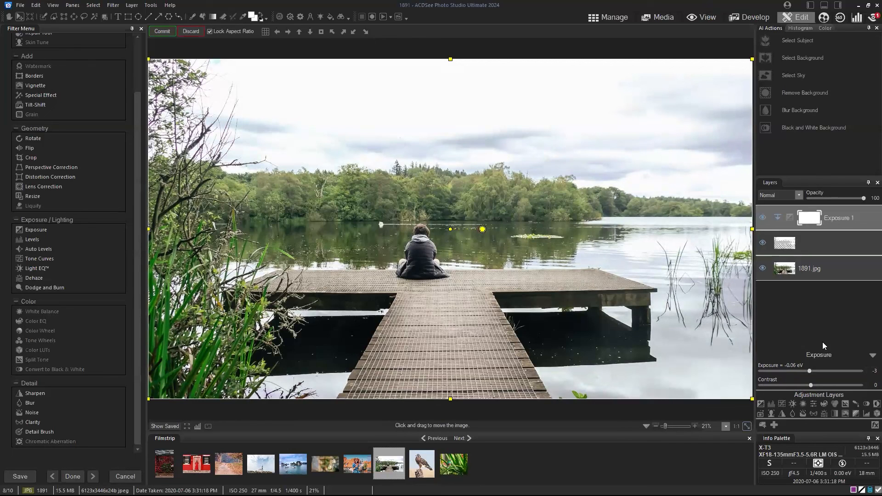
pyautogui.moveTo(809, 371); pyautogui.dragTo(783, 370)
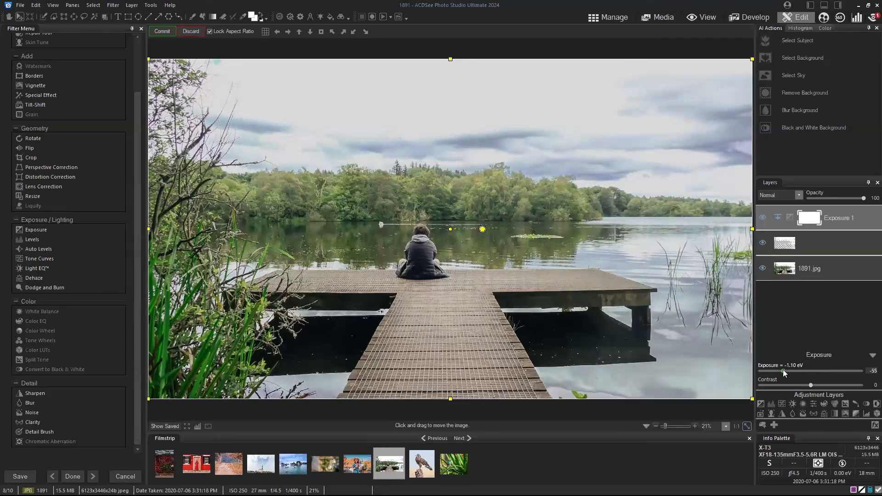
# Compare the sky and water with the Exposure 1 layer hidden and shown
pyautogui.click(763, 219)
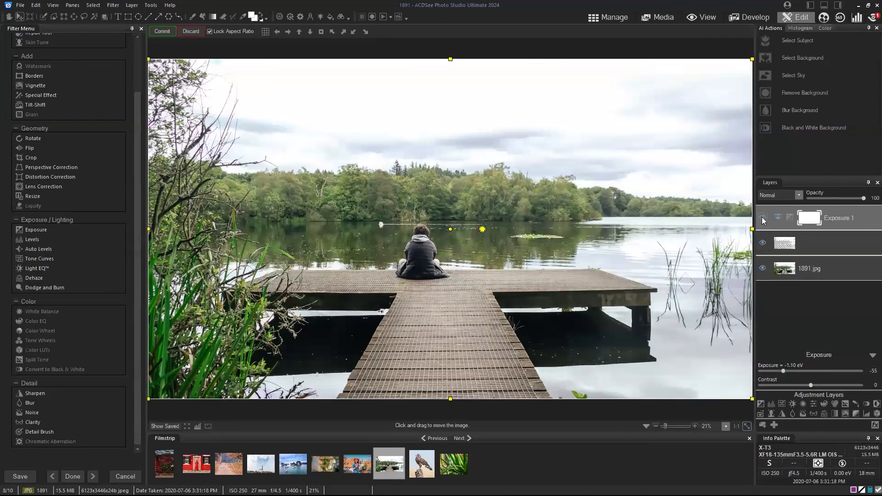
pyautogui.click(762, 219)
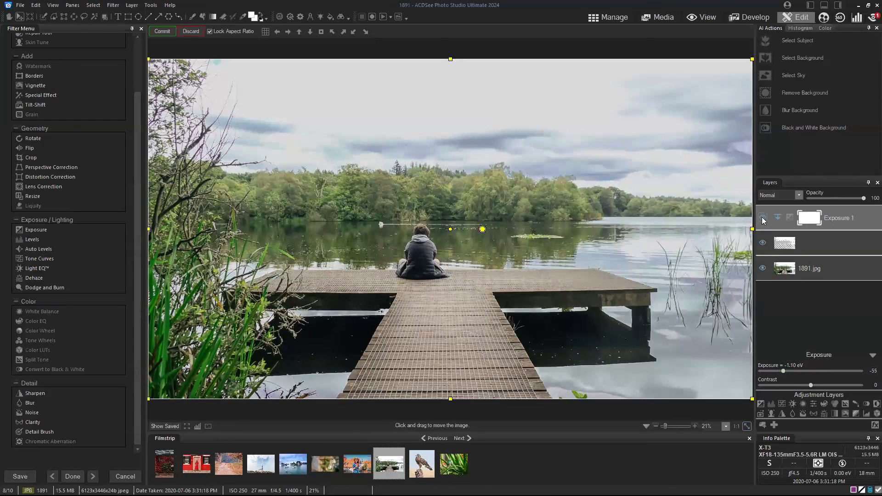
pyautogui.click(763, 218)
pyautogui.click(763, 219)
pyautogui.click(763, 219)
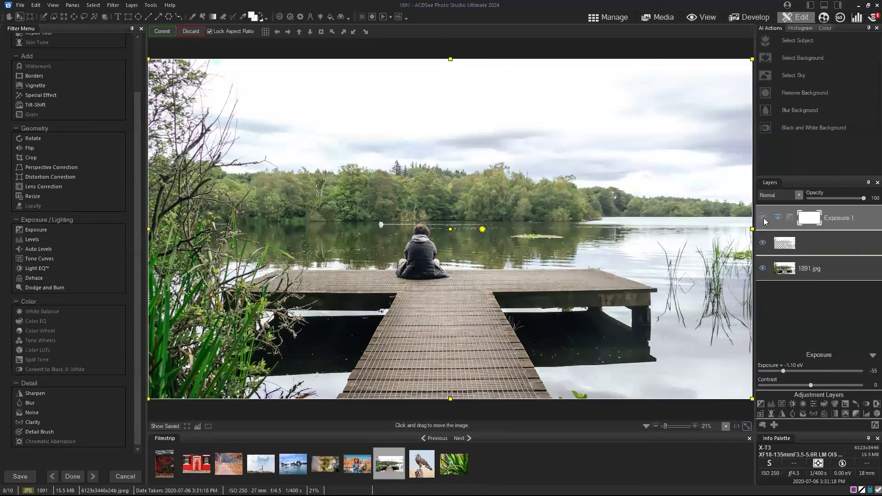
pyautogui.click(764, 221)
pyautogui.click(764, 221)
pyautogui.click(764, 221)
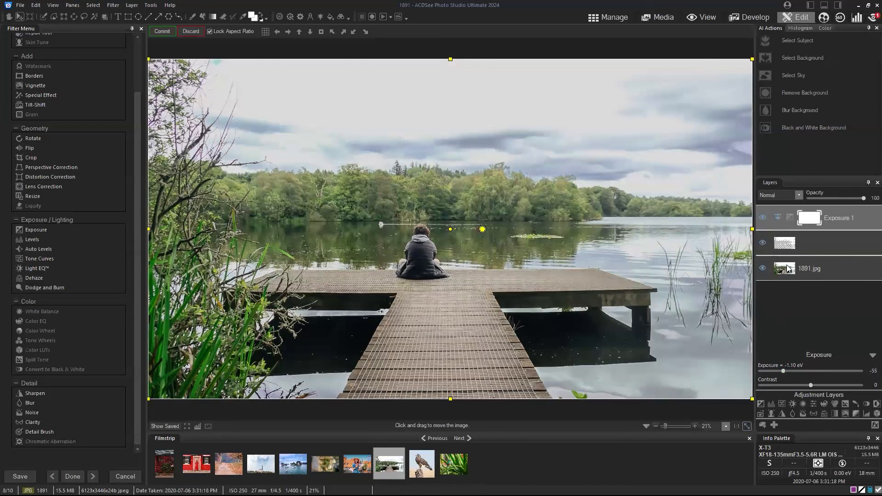
# Add a Curves adjustment layer above Exposure 1, anchor the curve's midpoint, and lower the shadows to about In 65, Out 51
pyautogui.click(785, 403)
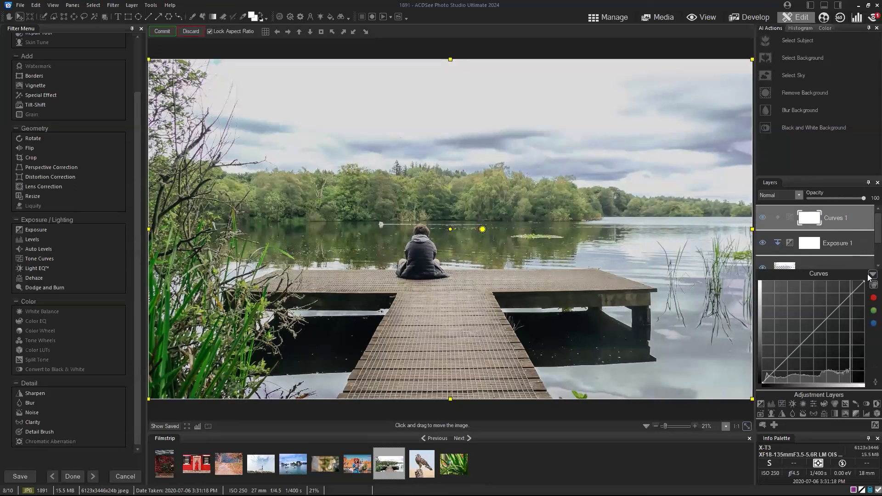
pyautogui.moveTo(828, 177); pyautogui.dragTo(828, 96)
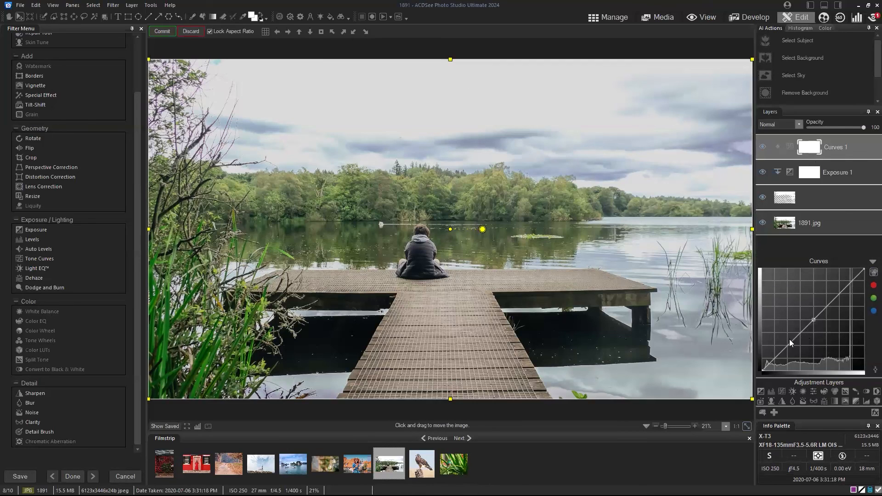
pyautogui.moveTo(788, 345); pyautogui.dragTo(788, 348)
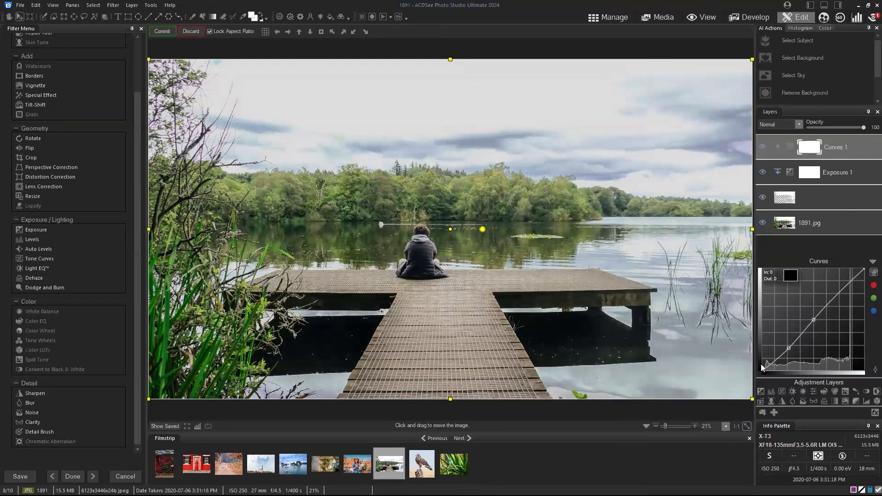
pyautogui.moveTo(763, 371); pyautogui.dragTo(787, 350)
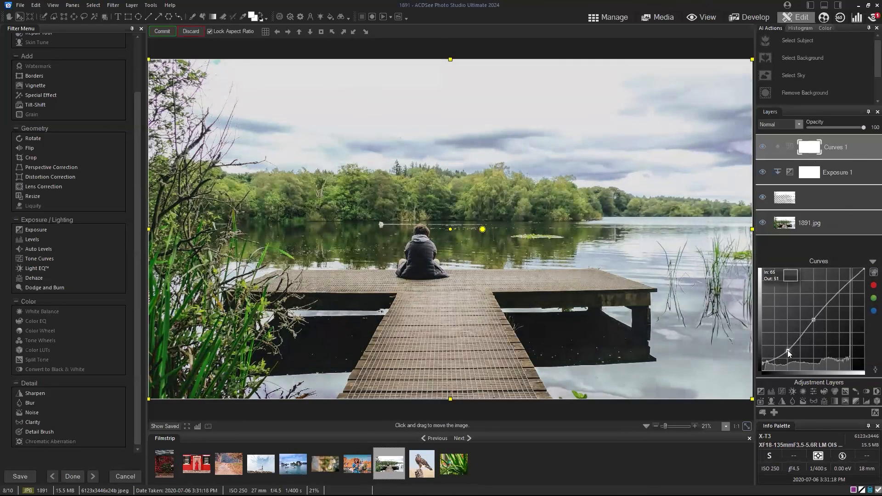
# Refine the curve with a highlight point, midtones at about In 133, Out 116, slightly deeper shadows and a slightly lowered white endpoint
pyautogui.moveTo(839, 292); pyautogui.dragTo(816, 325)
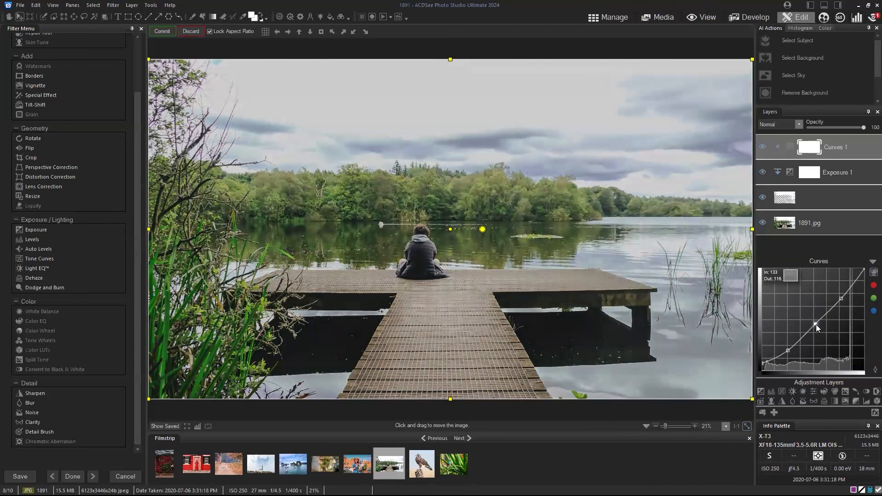
pyautogui.moveTo(787, 351); pyautogui.dragTo(789, 355)
pyautogui.moveTo(864, 269); pyautogui.dragTo(867, 281)
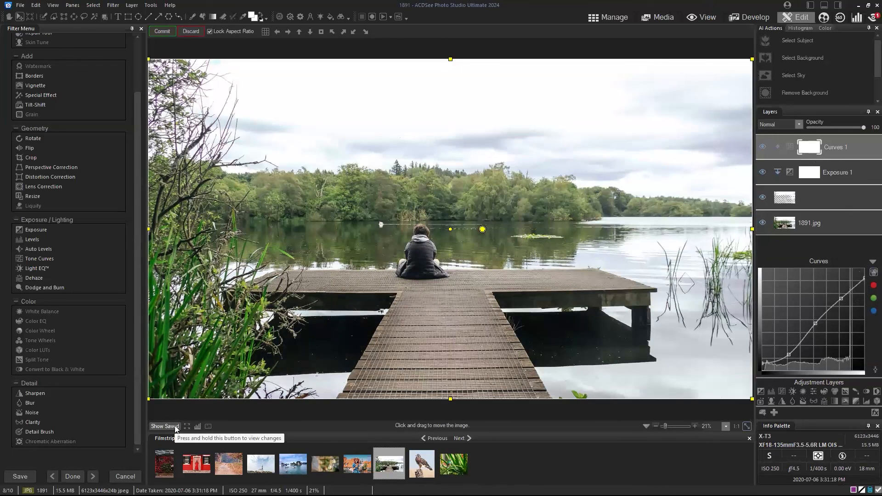
# Compare the edited photo with its saved version, switching between them several times
pyautogui.click(175, 427)
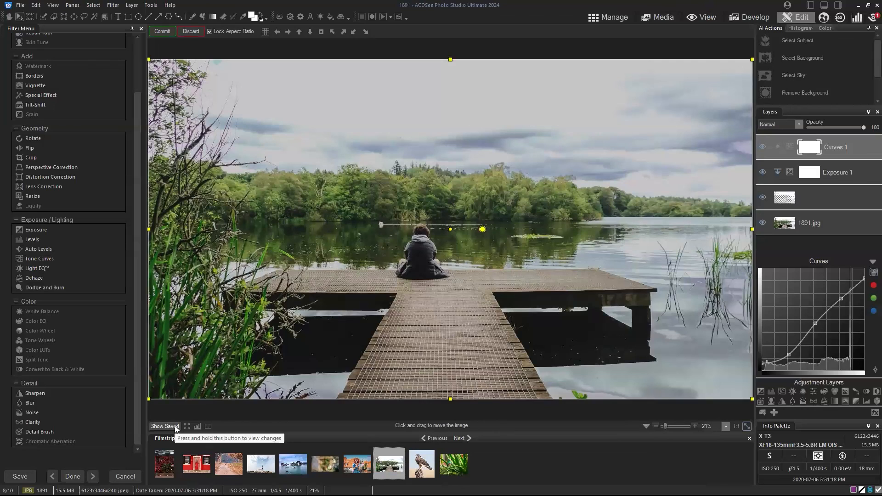
pyautogui.moveTo(175, 427); pyautogui.dragTo(175, 428)
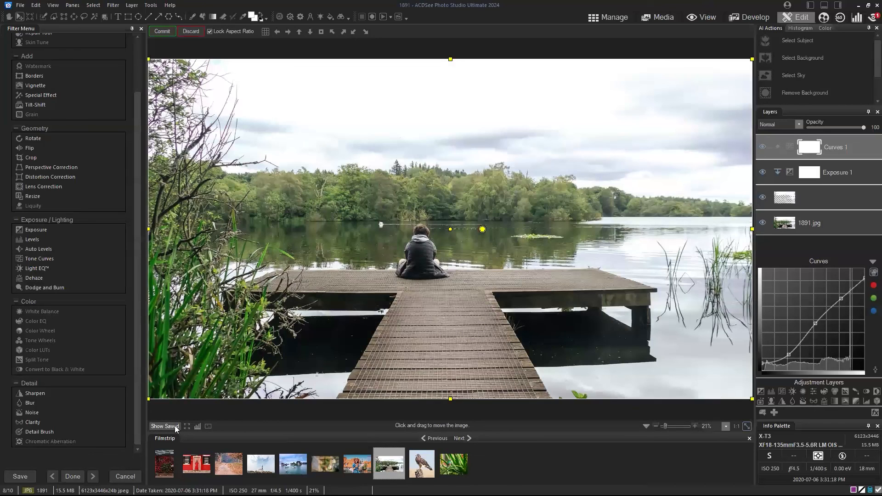
pyautogui.click(175, 428)
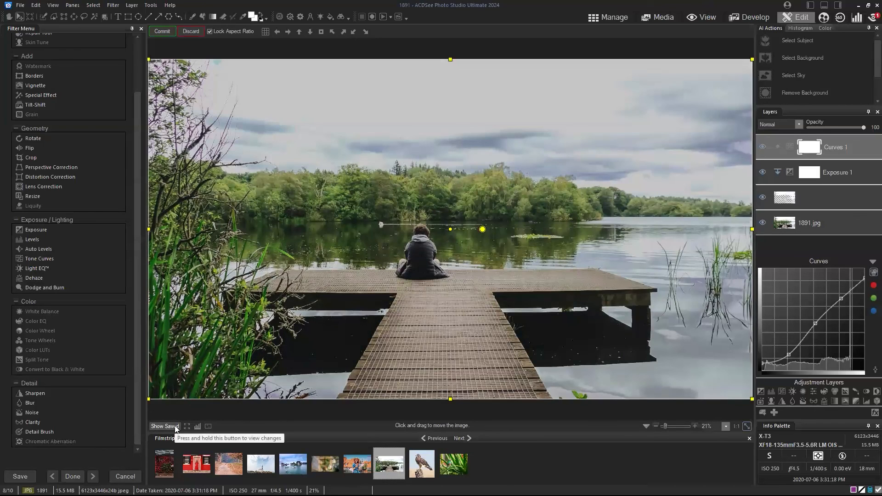